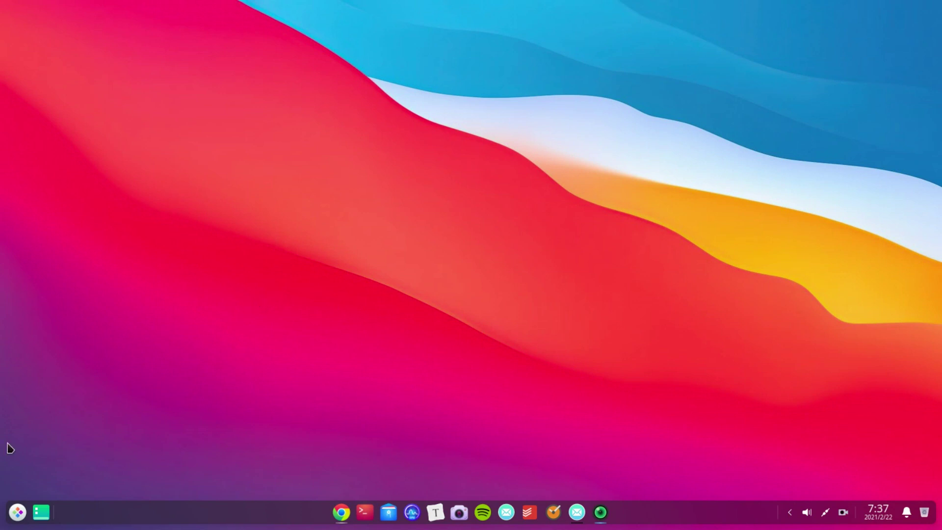
left_click(19, 513)
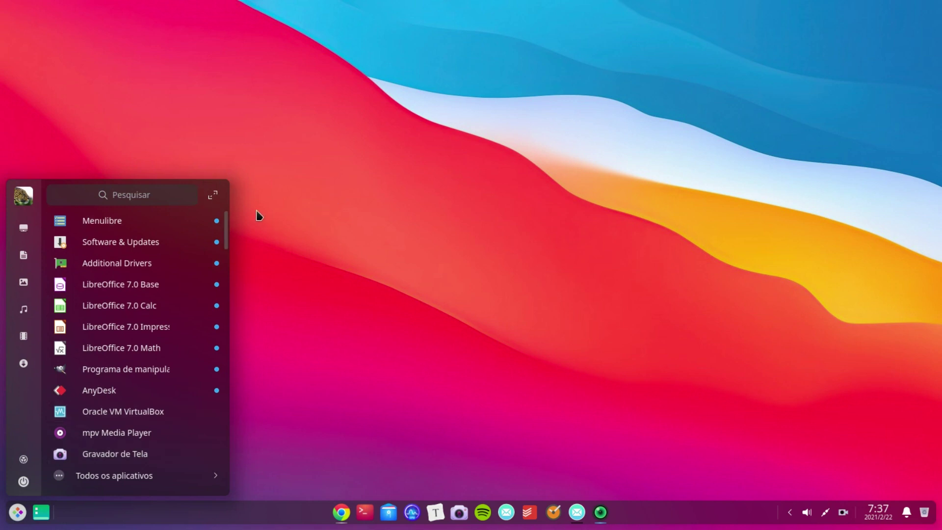
left_click(301, 463)
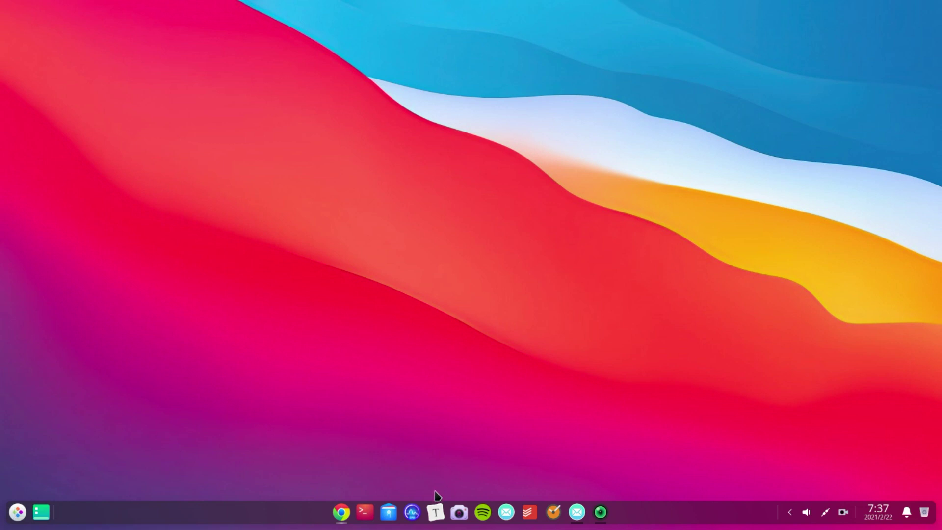
Test the current window animations by opening, repeatedly minimizing and restoring, moving and closing the file manager window.
left_click(387, 513)
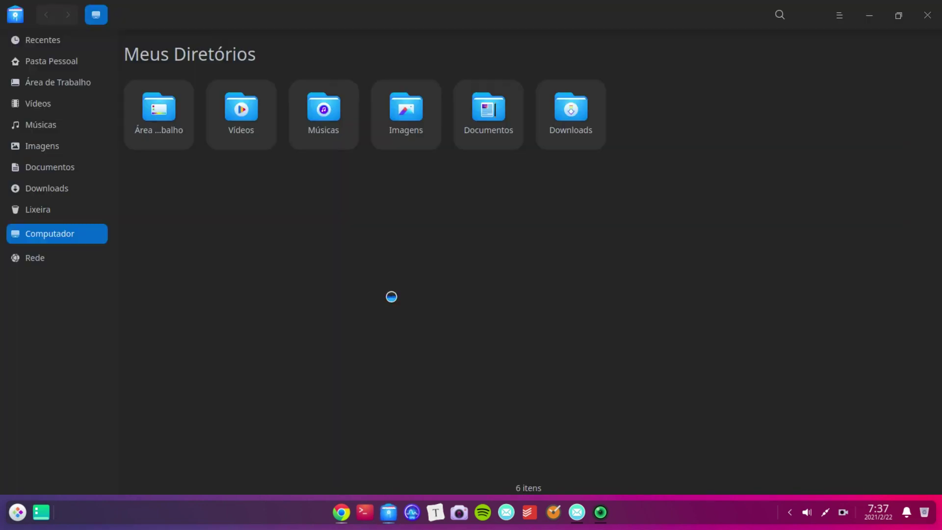
left_click(867, 16)
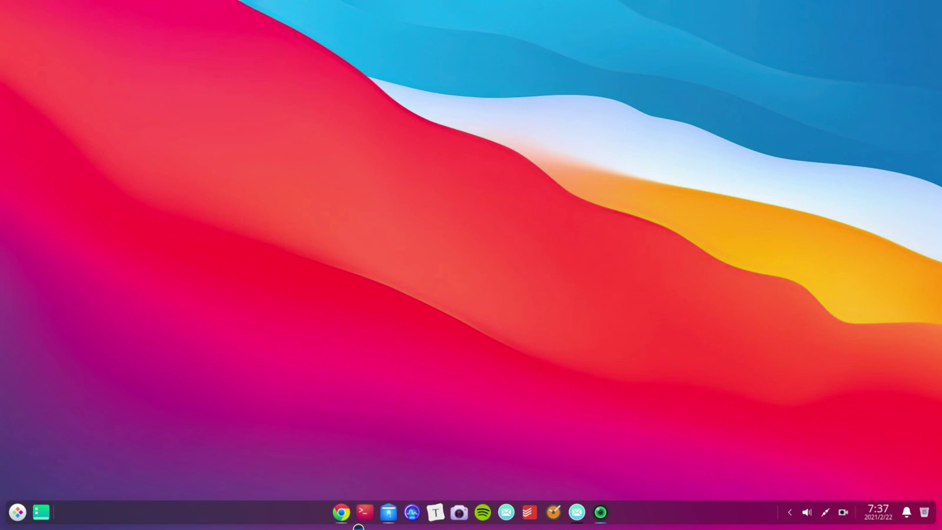
left_click(390, 513)
left_click(392, 511)
left_click(393, 511)
left_click(389, 513)
left_click(388, 513)
left_click_drag(442, 11, 404, 27)
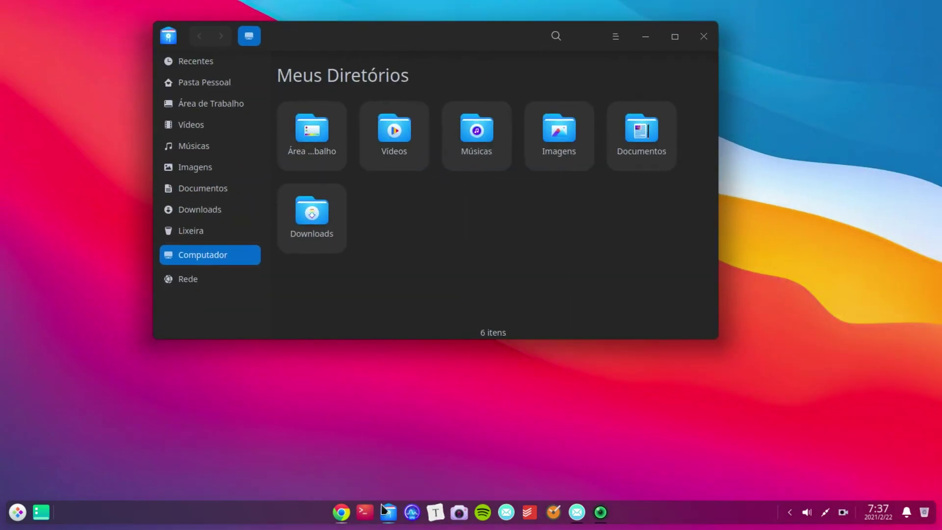
left_click_drag(419, 30, 403, 37)
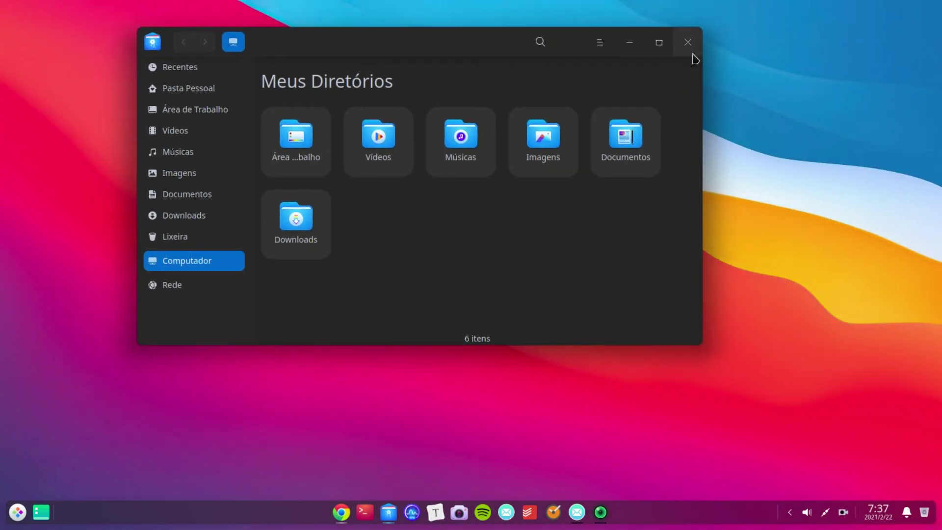
left_click(686, 43)
Run "sudo apt-get install systemsettings" in a terminal, authorize it with the account password, and close the terminal.
left_click(364, 513)
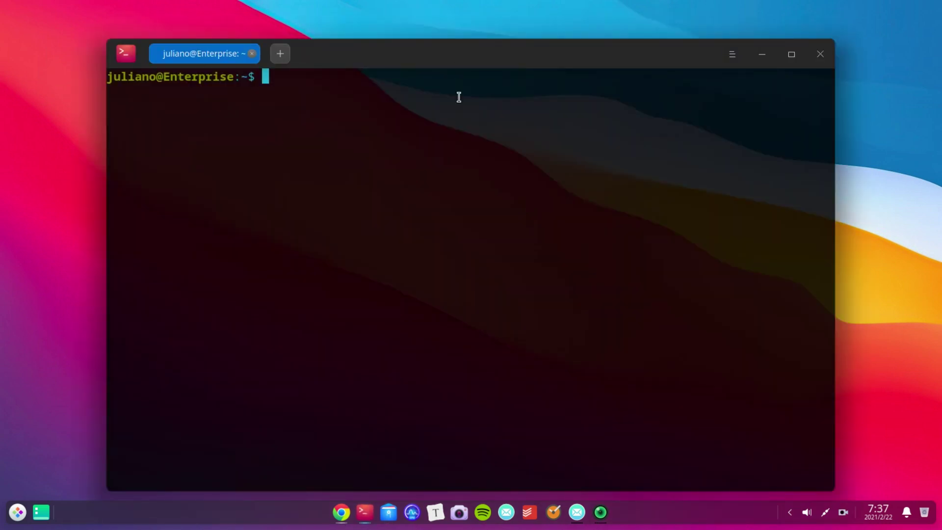
type("sudo apt-get install system")
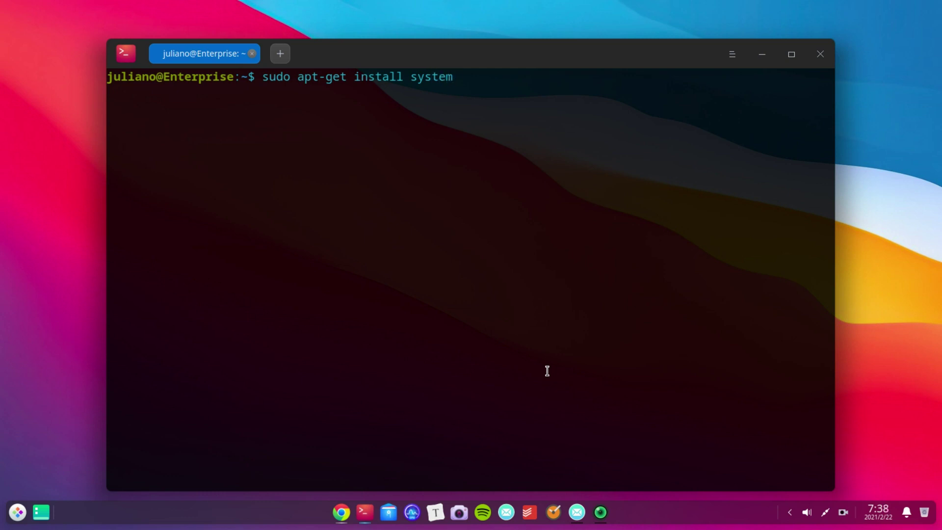
type("settion")
key("BackSpace")
key("BackSpace")
type("ngs")
key("Return")
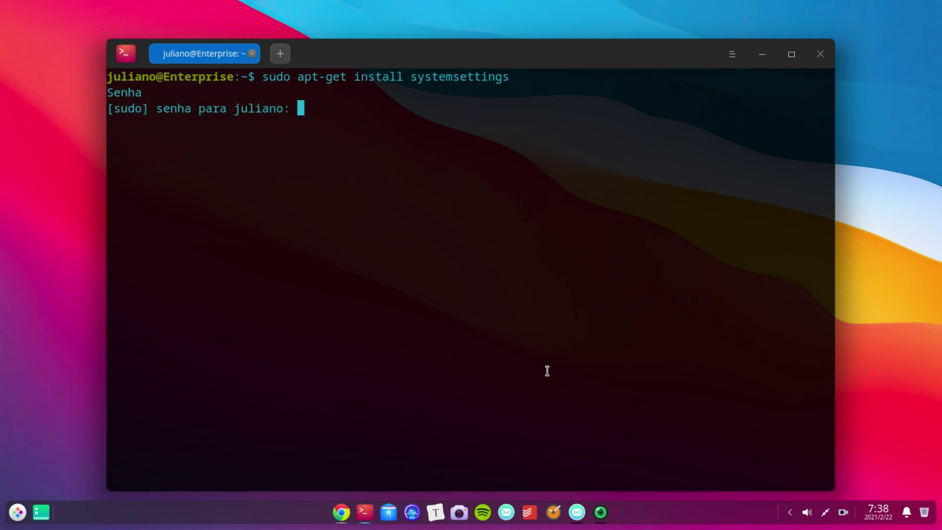
key("Return")
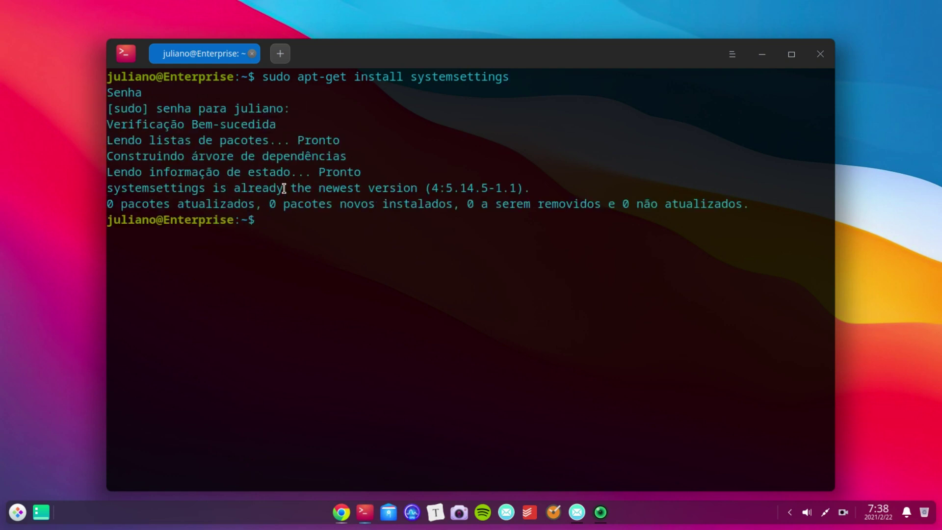
left_click_drag(170, 188, 405, 188)
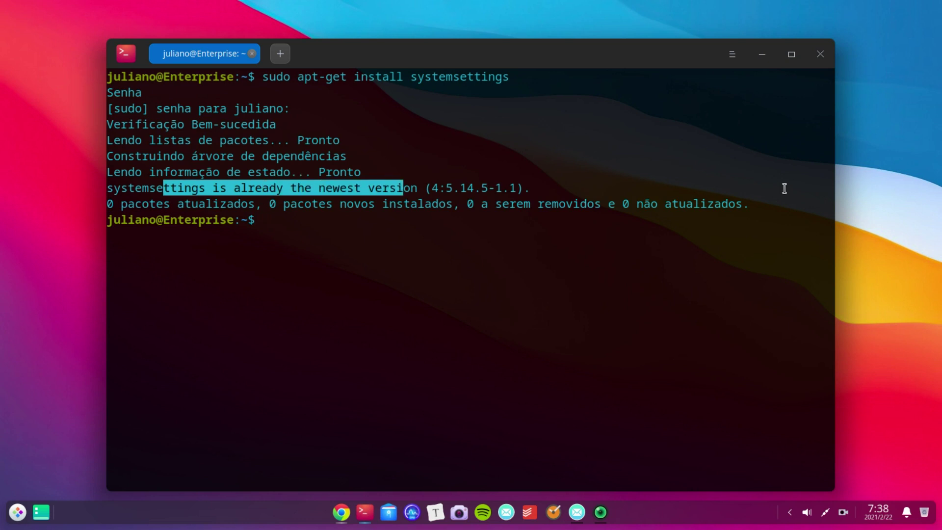
left_click(820, 54)
Search the application launcher for "config", open Configurações do sistema KDE and maximize its window.
left_click(16, 513)
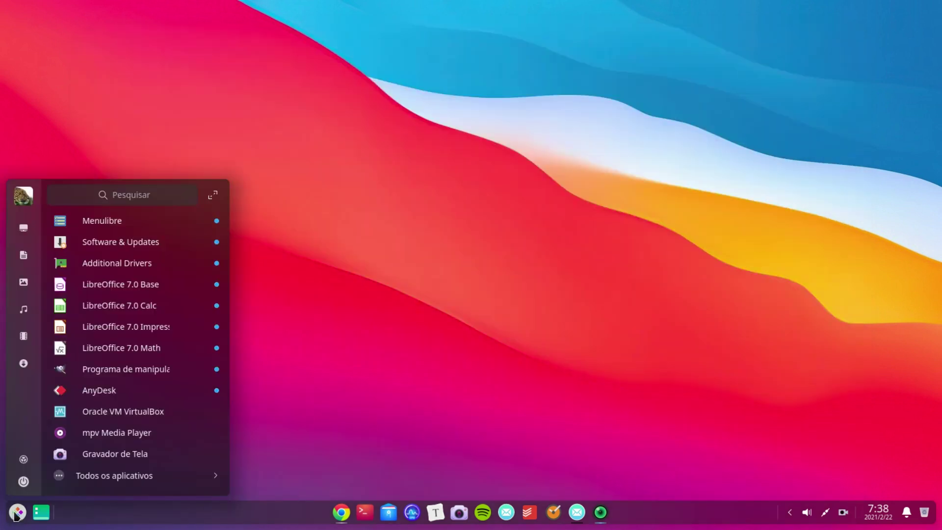
type("config")
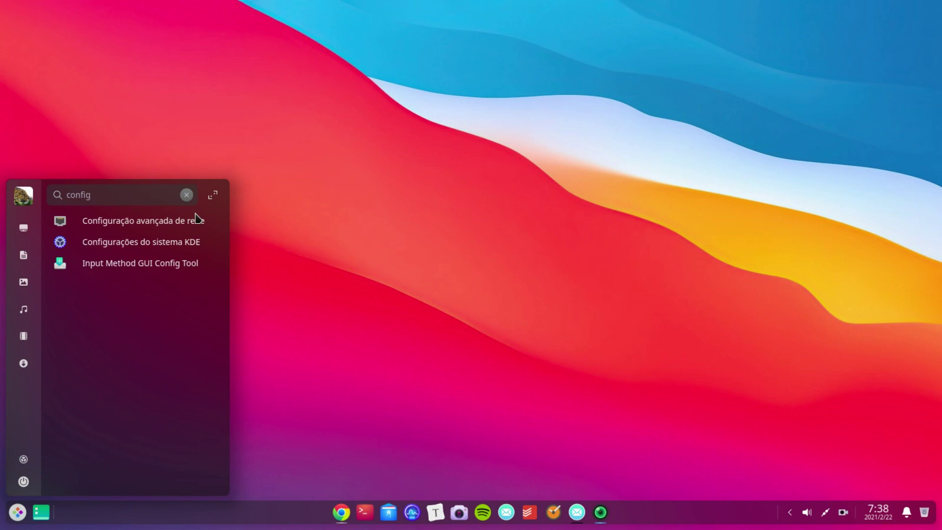
left_click(173, 241)
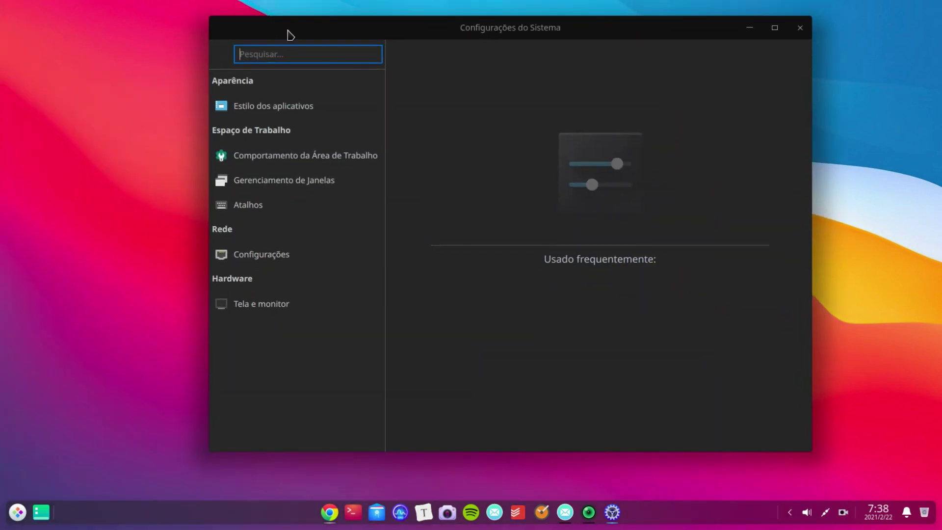
double_click(288, 31)
Look over the application style and desktop behaviour settings, and read through the effects available in Efeitos da área de trabalho.
left_click(68, 90)
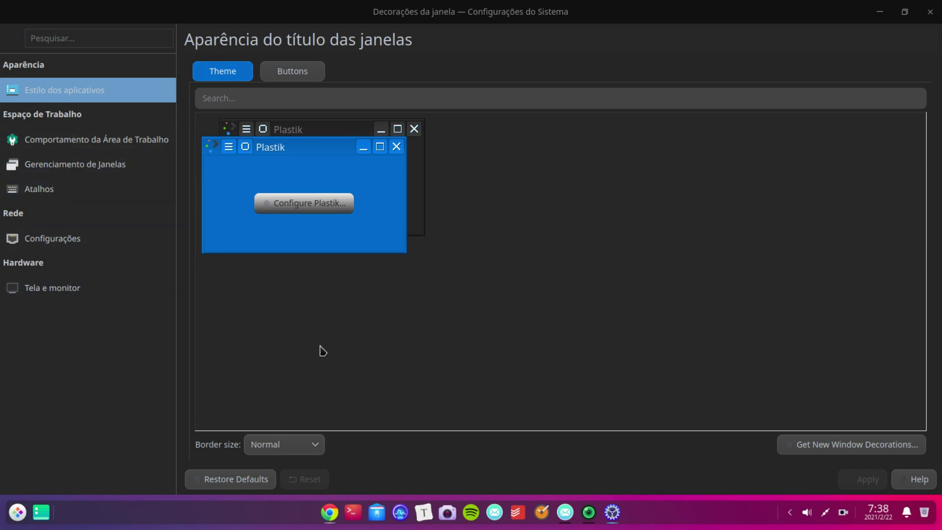
left_click(97, 140)
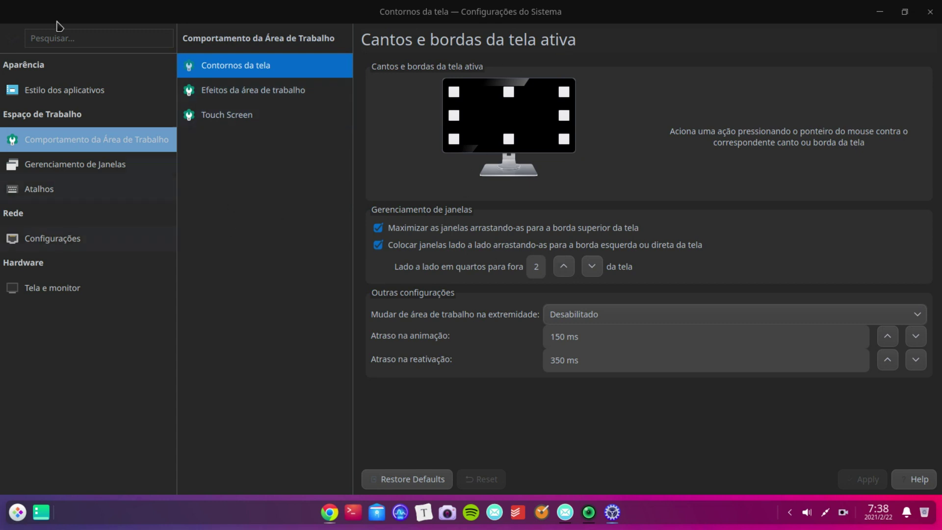
left_click(240, 93)
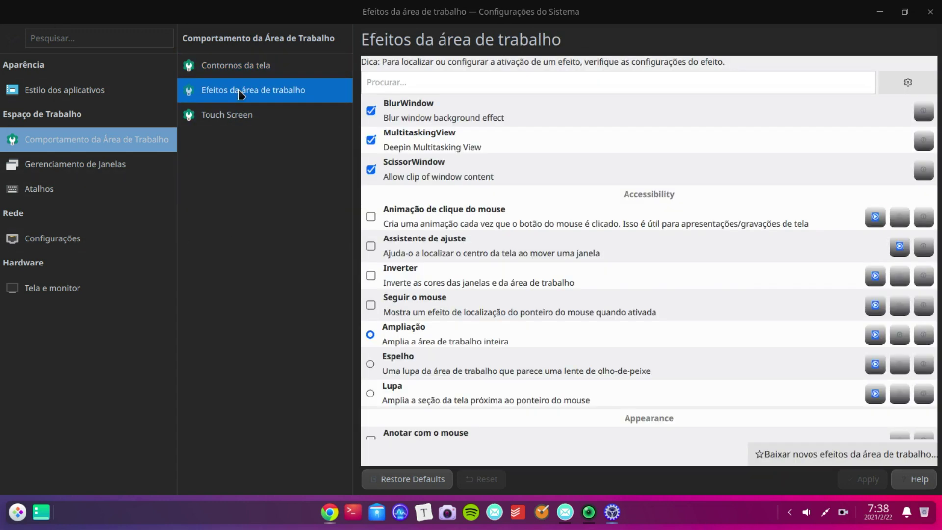
scroll(667, 316, "down", 5)
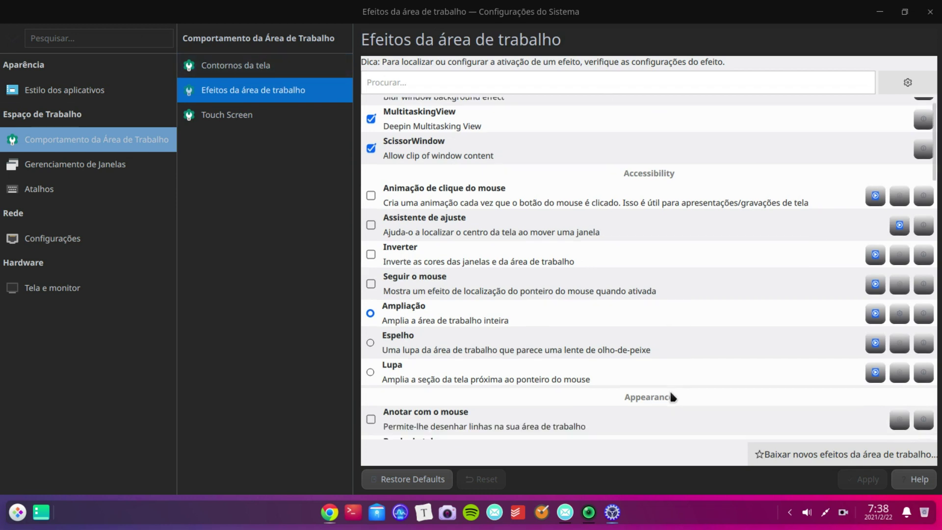
scroll(483, 320, "down", 8)
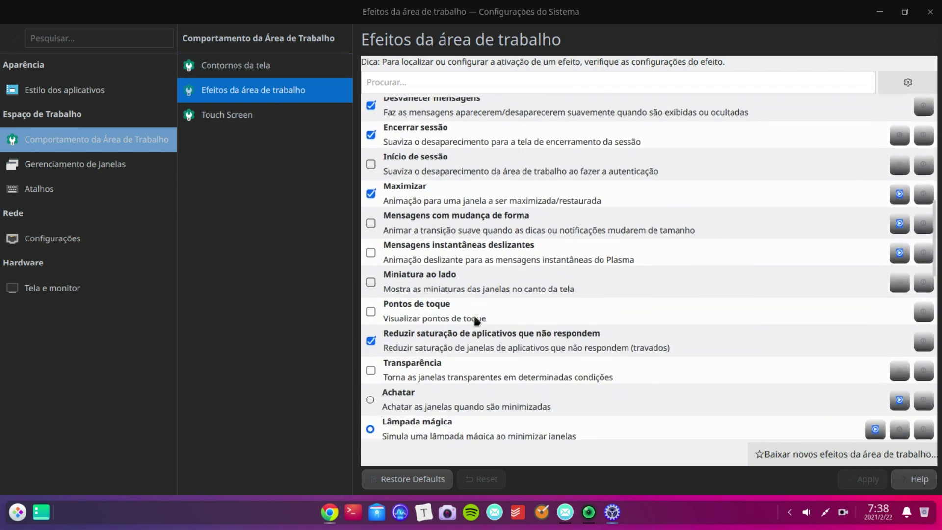
scroll(400, 245, "up", 2)
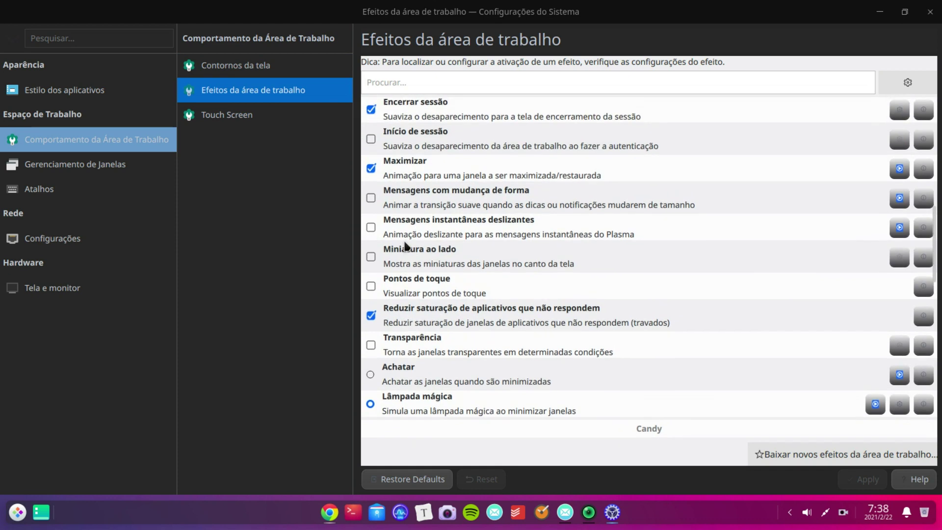
scroll(431, 258, "down", 10)
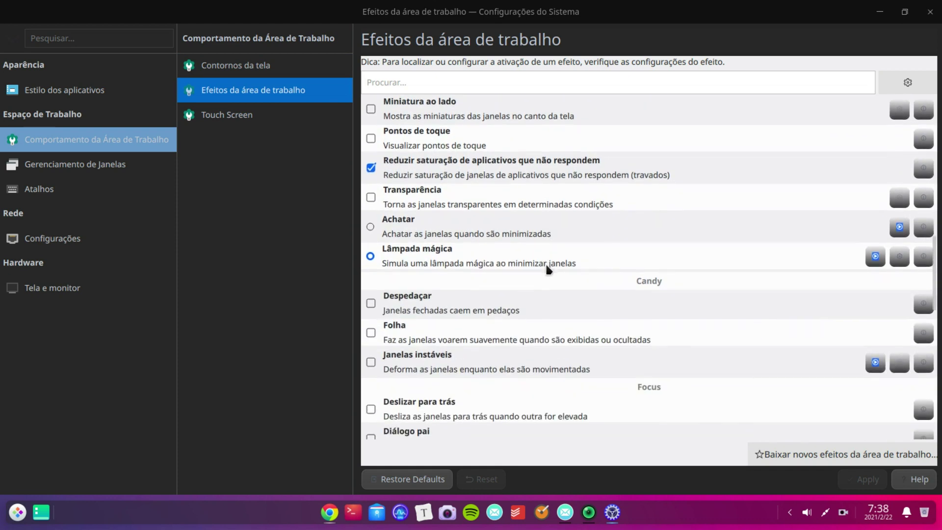
scroll(547, 271, "down", 8)
scroll(547, 270, "up", 4)
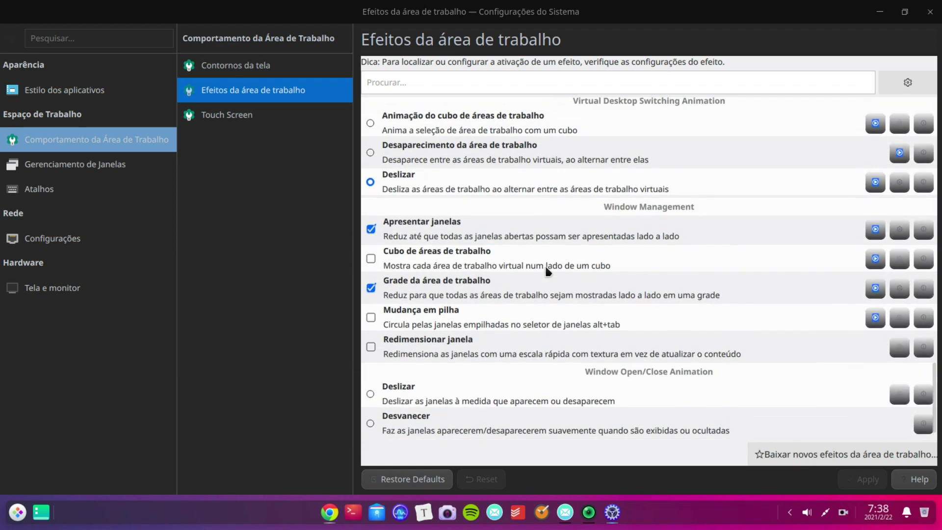
scroll(436, 333, "down", 4)
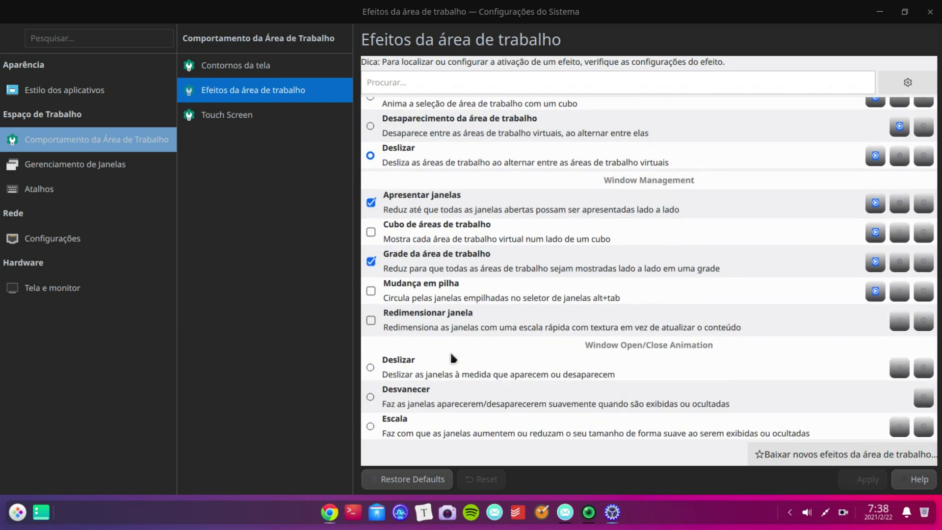
scroll(453, 358, "up", 4)
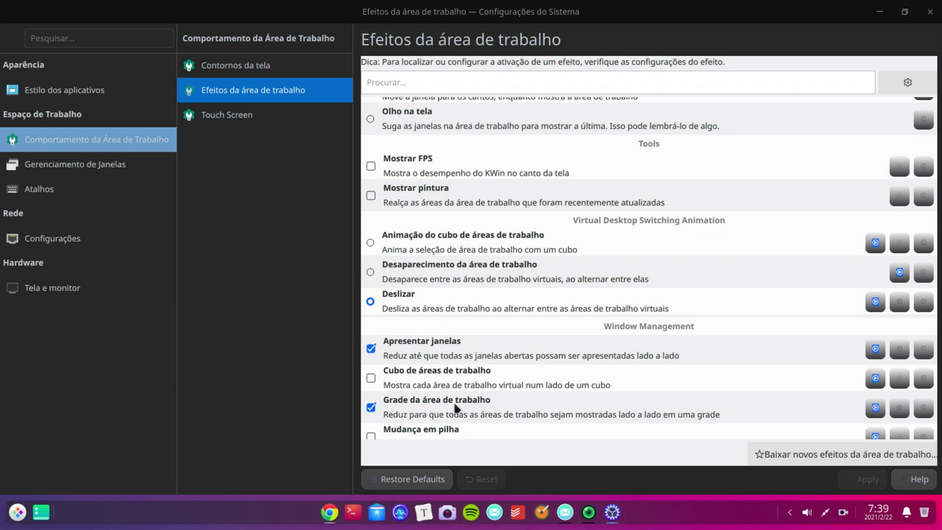
scroll(455, 382, "up", 10)
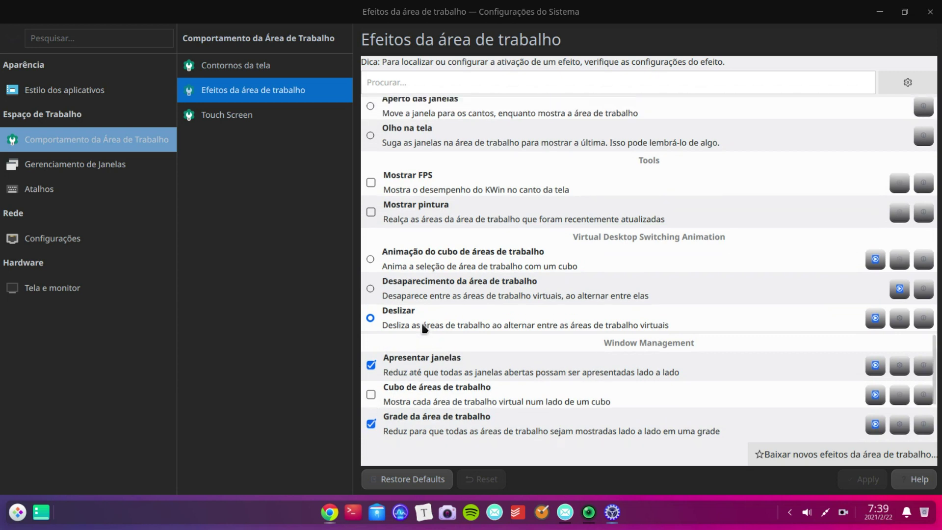
scroll(419, 343, "up", 2)
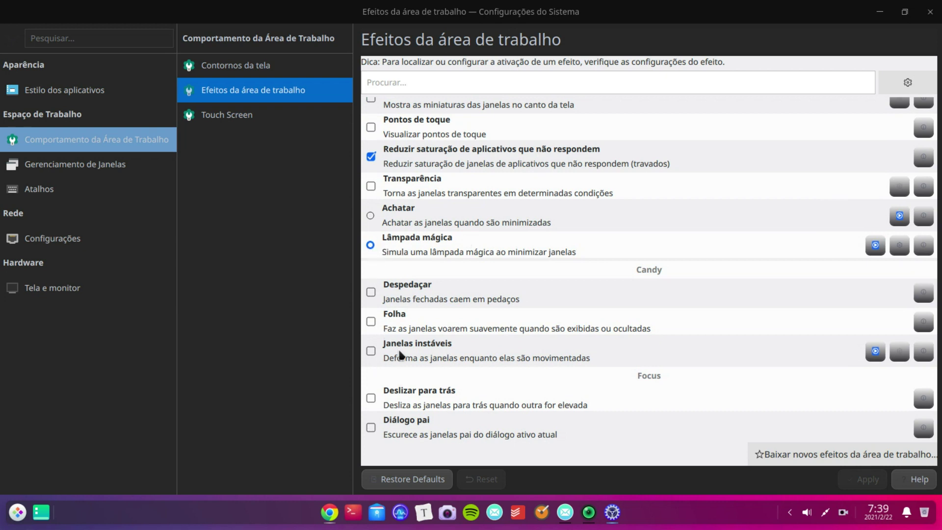
Enable and apply the Janelas instáveis effect, and move the settings window to try it out.
left_click(371, 350)
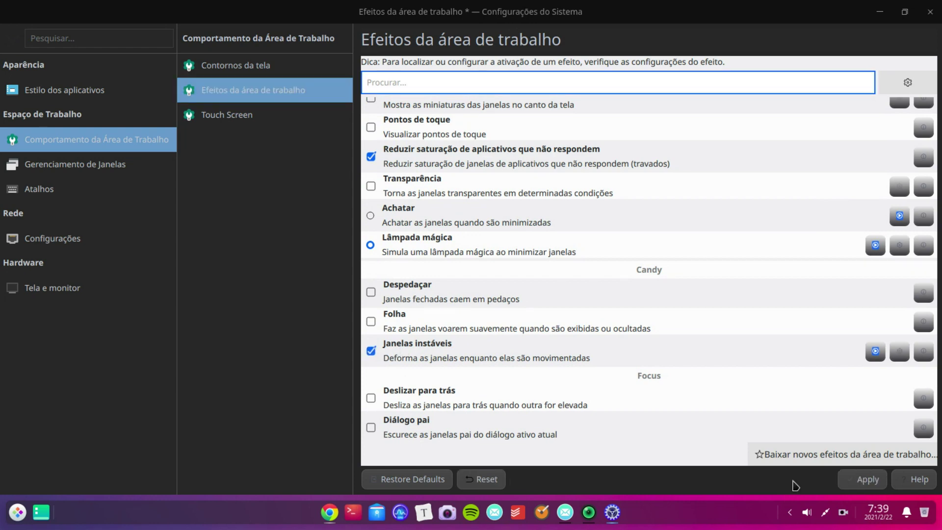
left_click(867, 480)
left_click_drag(633, 11, 471, 22)
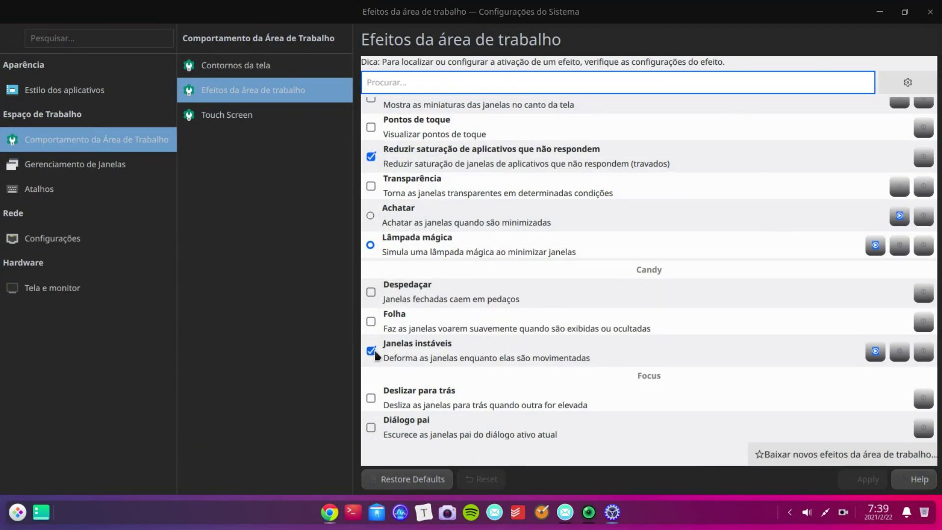
Disable the Janelas instáveis effect and enable Folha instead, applying each change.
left_click(375, 352)
left_click(877, 480)
left_click(371, 322)
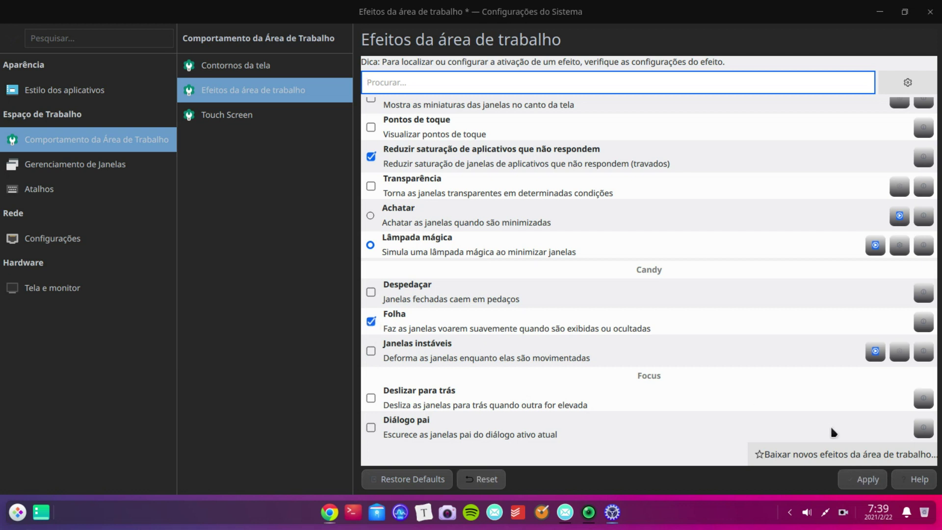
left_click(864, 480)
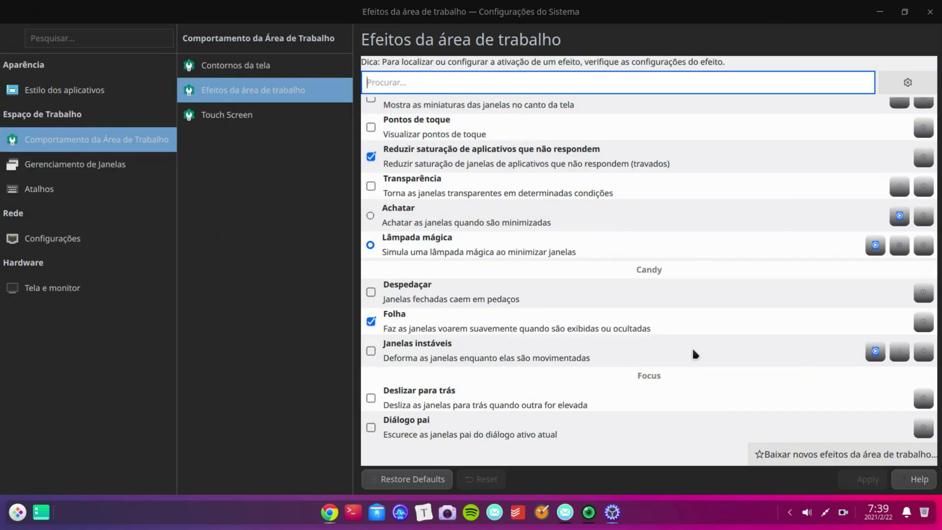
Test the Folha effect by minimizing and restoring the settings window, and opening, resizing and closing the file manager.
left_click(904, 12)
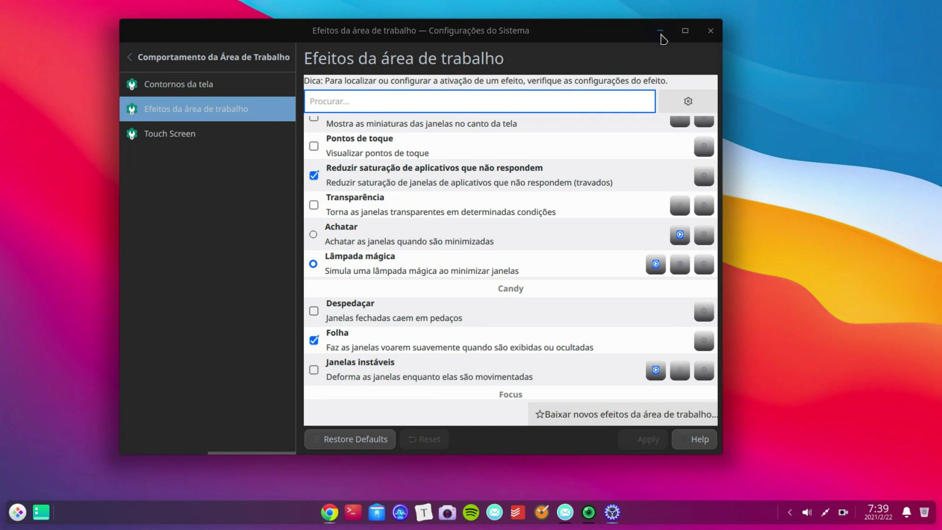
left_click(660, 32)
left_click(613, 513)
left_click(377, 512)
double_click(530, 130)
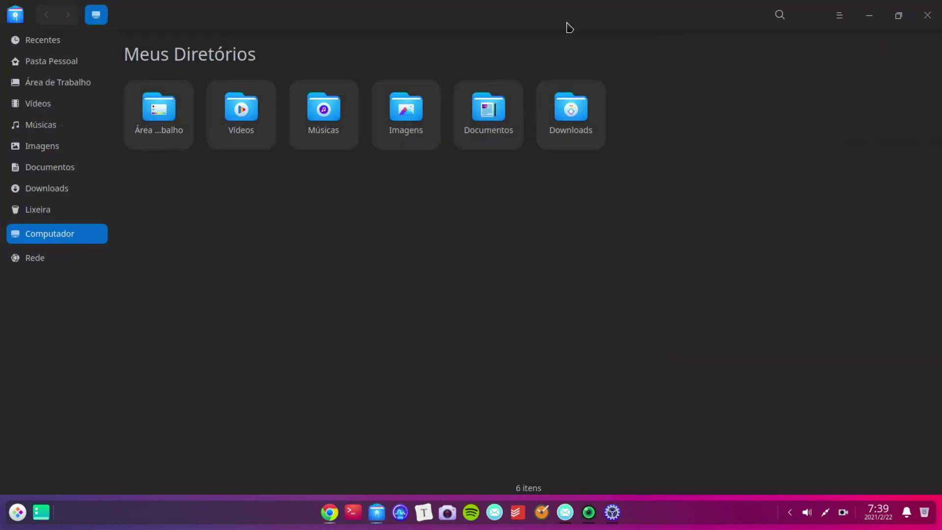
double_click(564, 30)
left_click(529, 32)
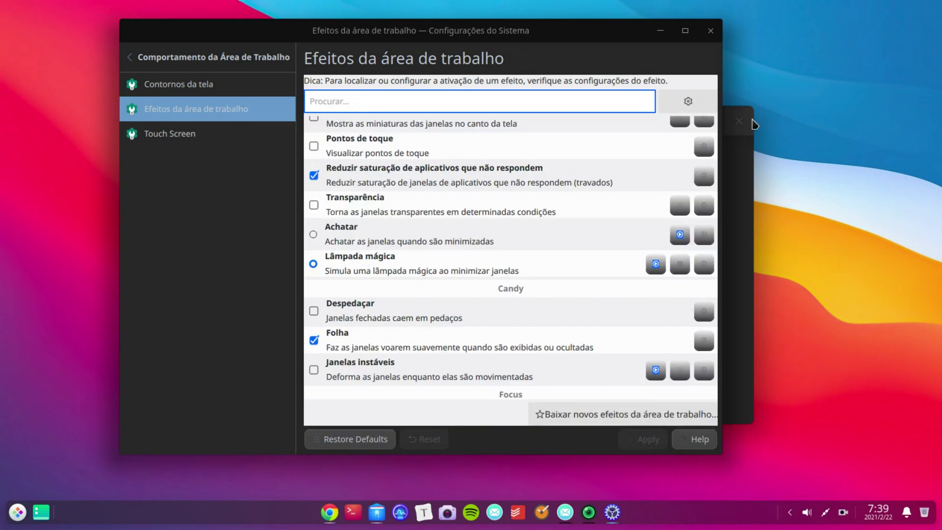
left_click(746, 182)
left_click(740, 127)
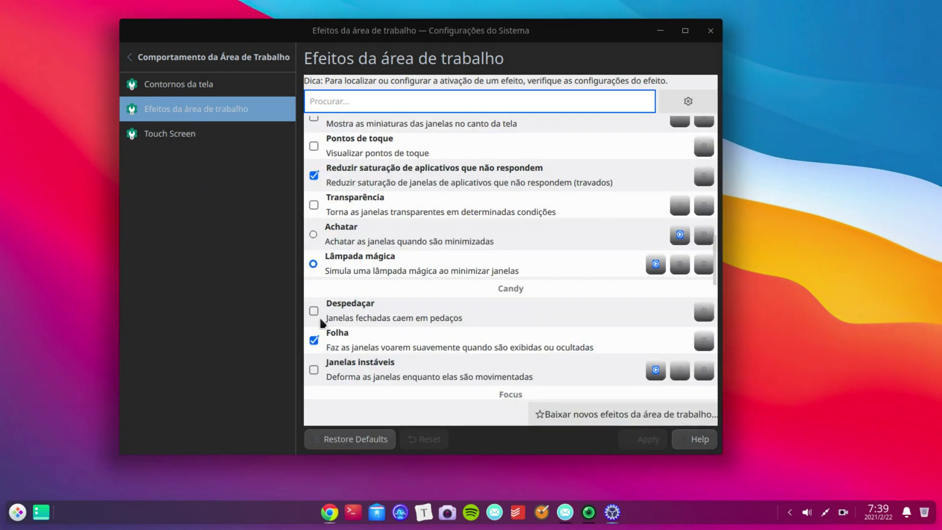
Disable the Folha effect, apply the change, and try maximizing, minimizing and restoring the settings window.
left_click(314, 340)
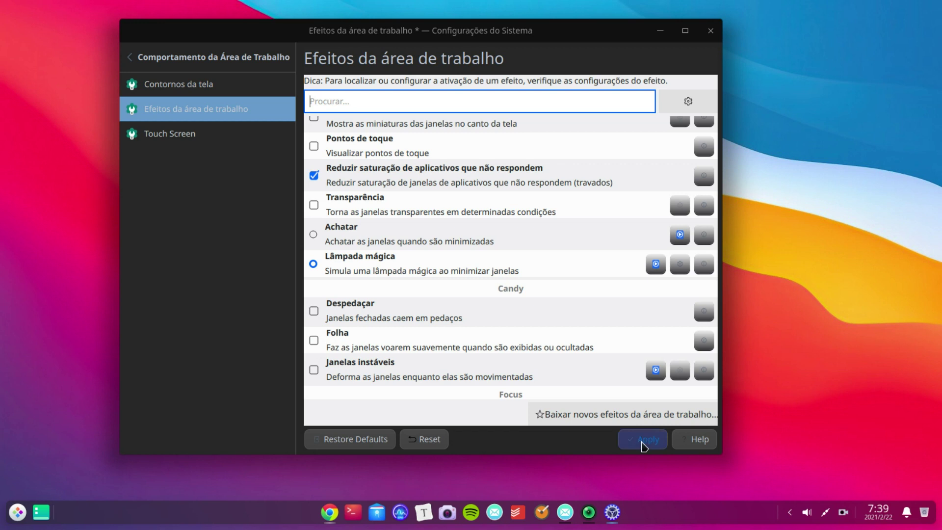
left_click(642, 444)
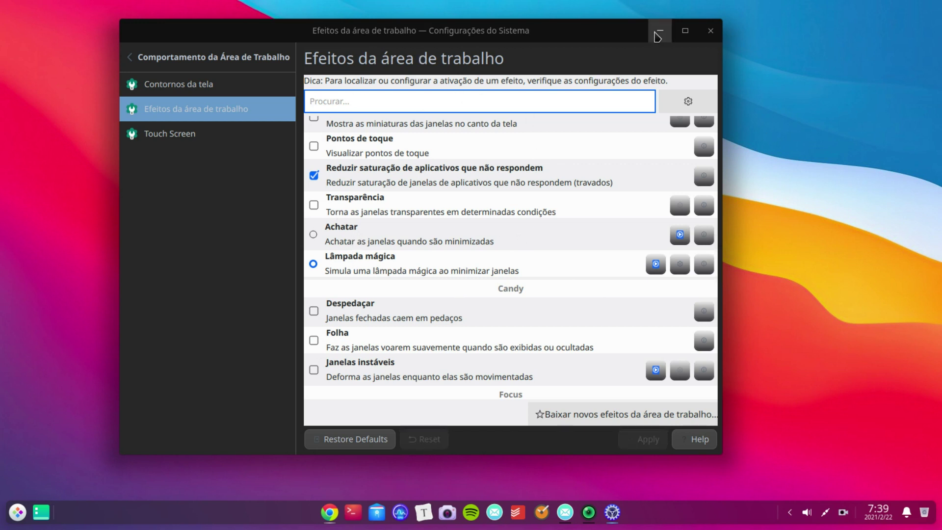
left_click(685, 31)
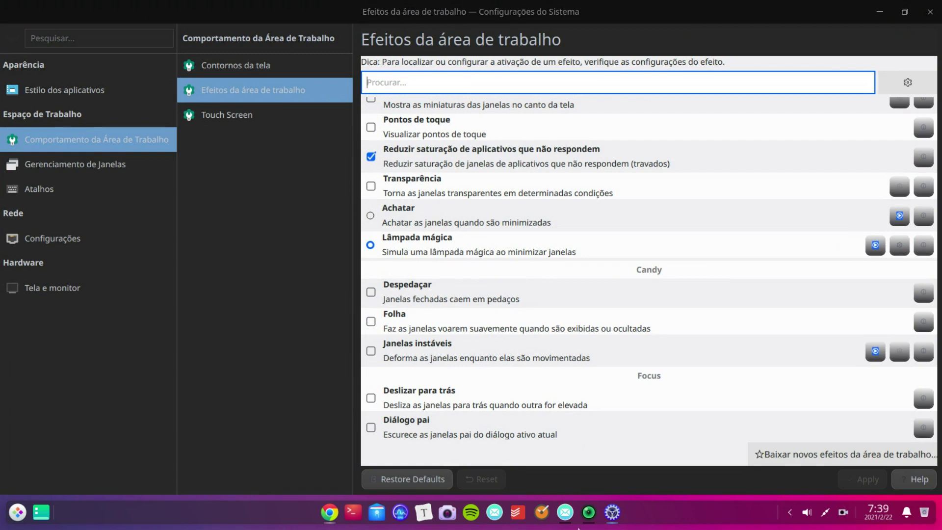
left_click(611, 512)
left_click(611, 513)
Look through the remaining desktop effects down to the Window Open/Close Animation group, and close System Settings.
scroll(668, 428, "down", 8)
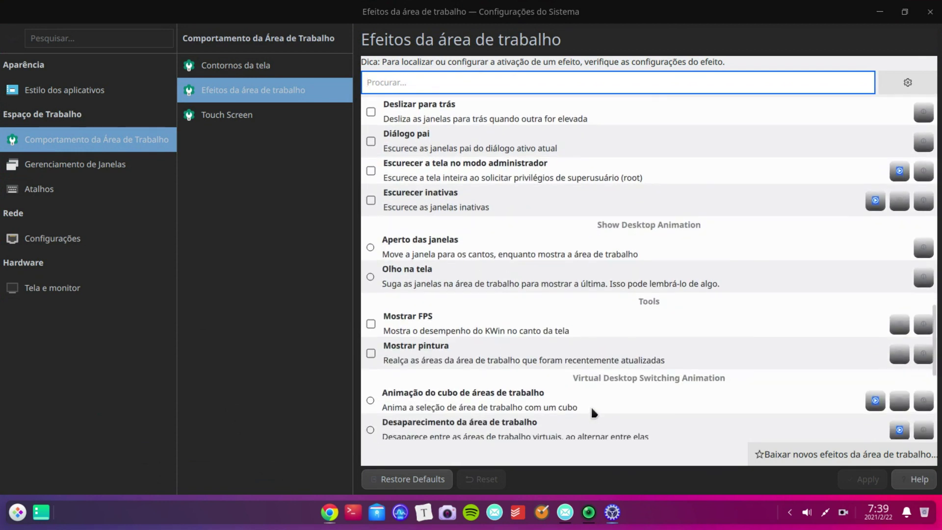
scroll(461, 407, "down", 6)
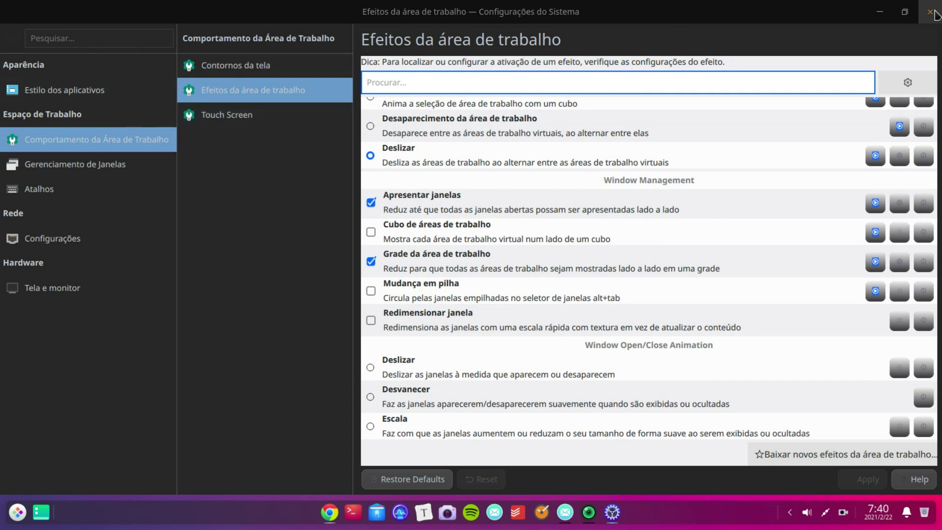
left_click(930, 12)
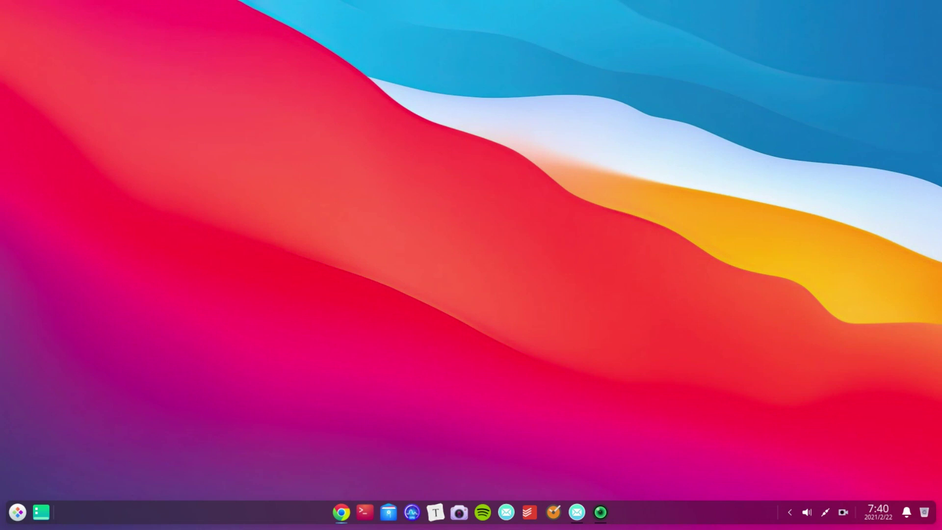
Switch to Google Chrome, open ulauncher.io and go to the site's Download section.
key("alt+Tab")
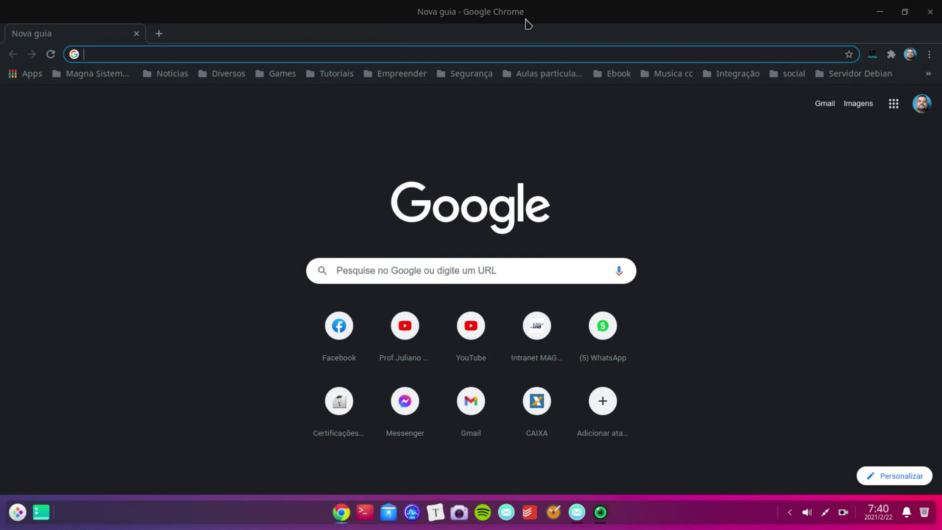
type("ula")
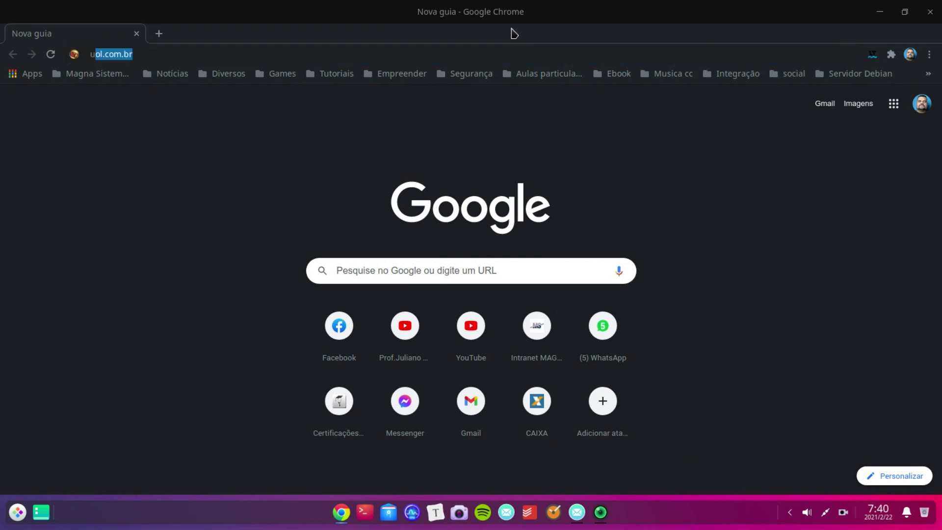
type("uncher")
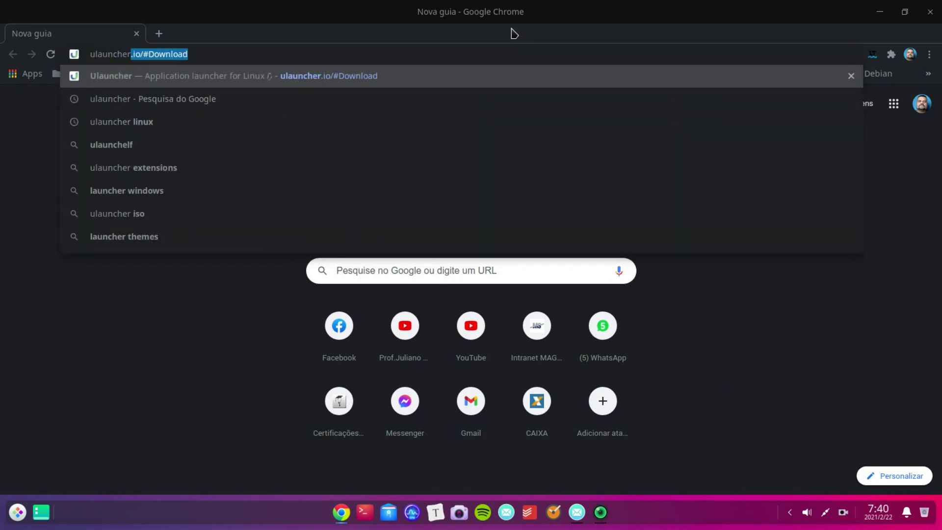
type(".io/]")
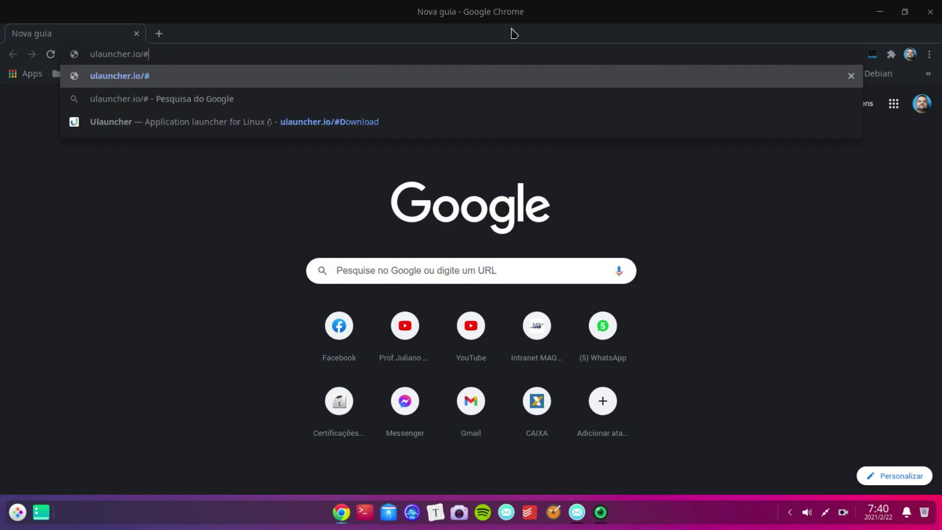
key("BackSpace")
key("BackSpace")
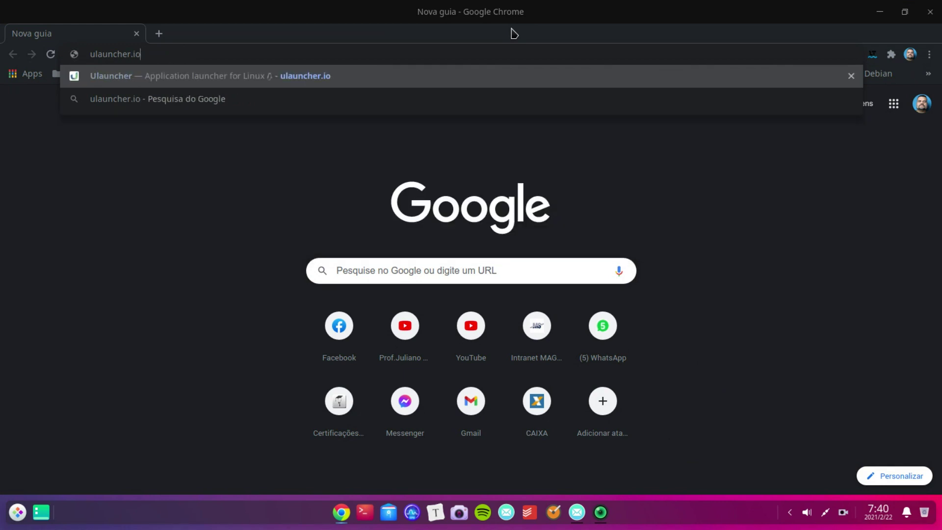
key("Return")
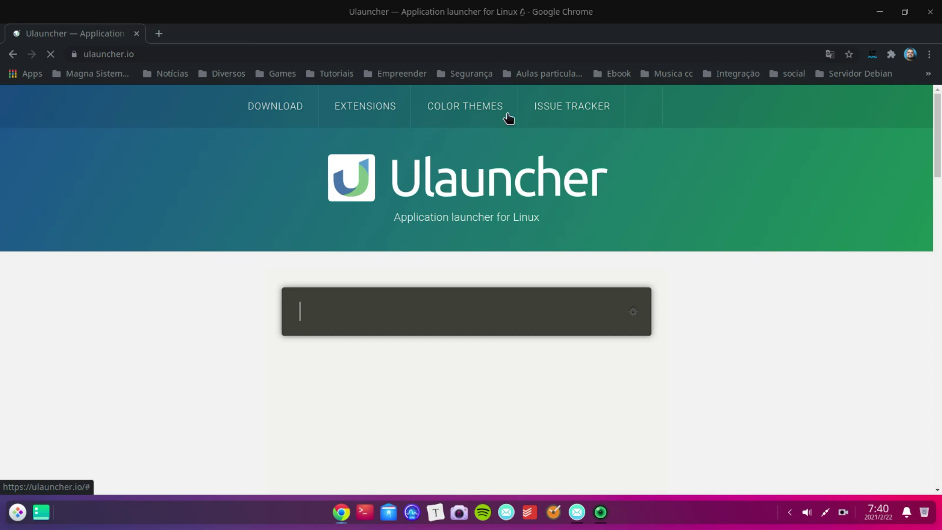
left_click(844, 76)
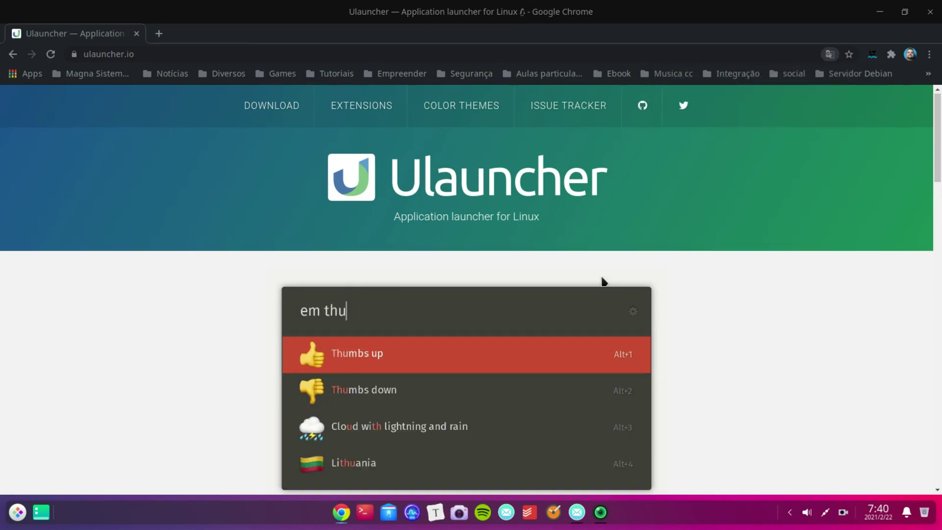
left_click(257, 109)
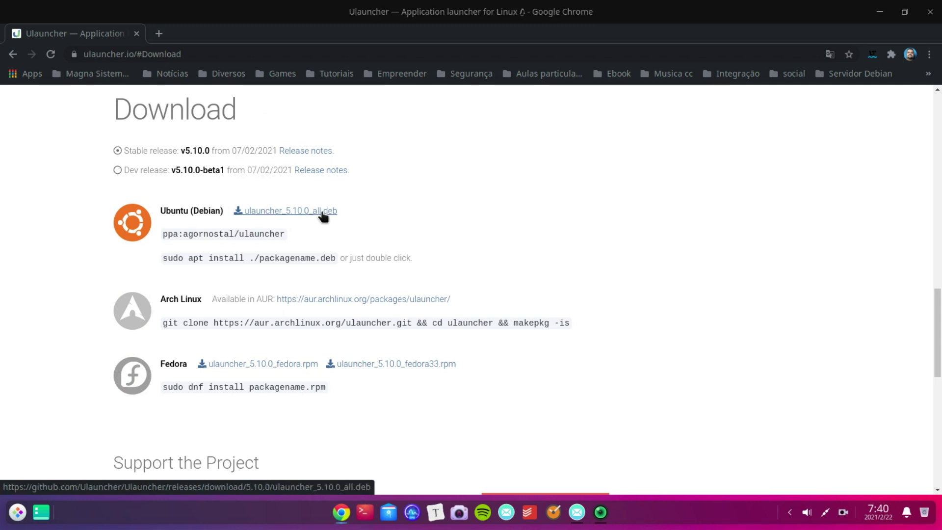
Open Ulauncher's preferences from the system tray and check its color theme choices without changing them.
left_click(791, 513)
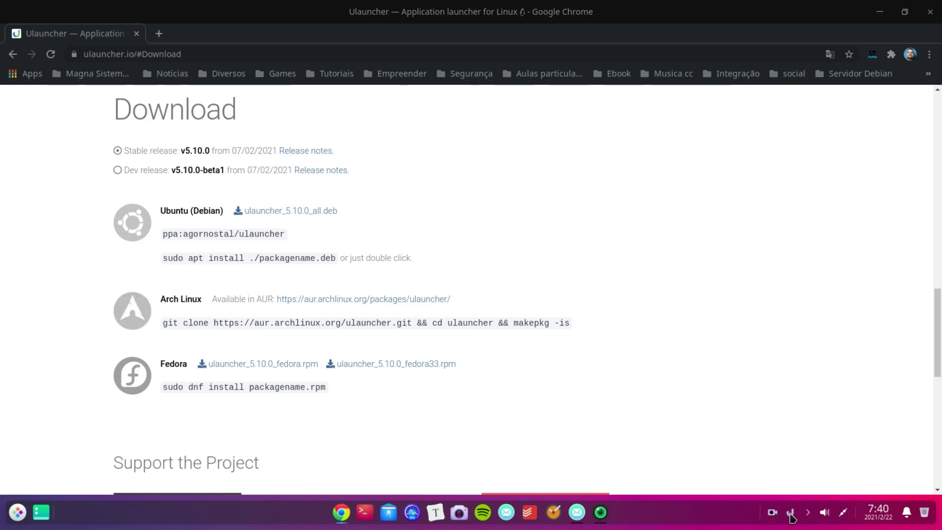
left_click(789, 513)
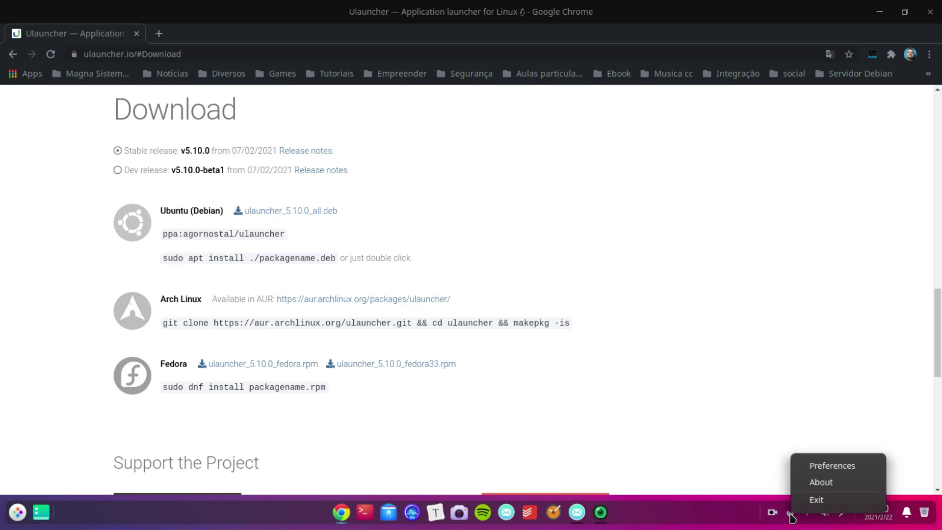
left_click(829, 465)
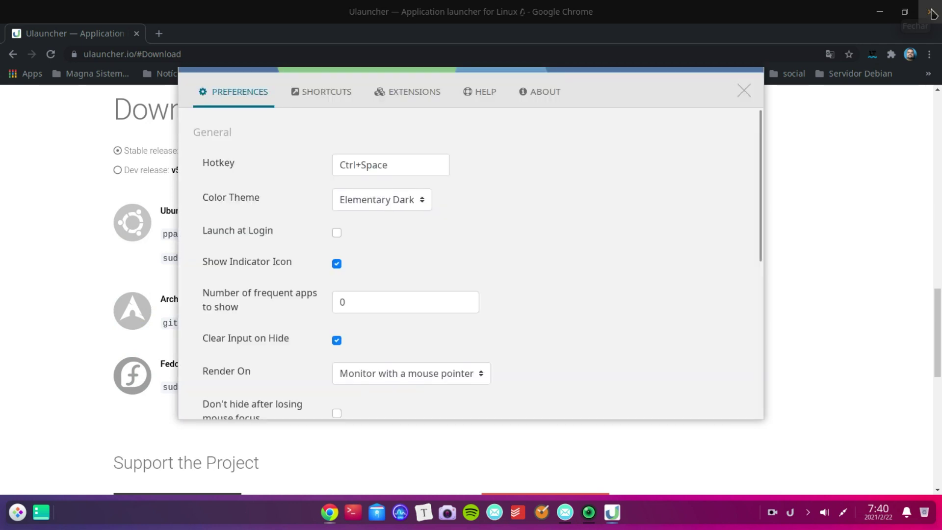
left_click(411, 201)
left_click(592, 251)
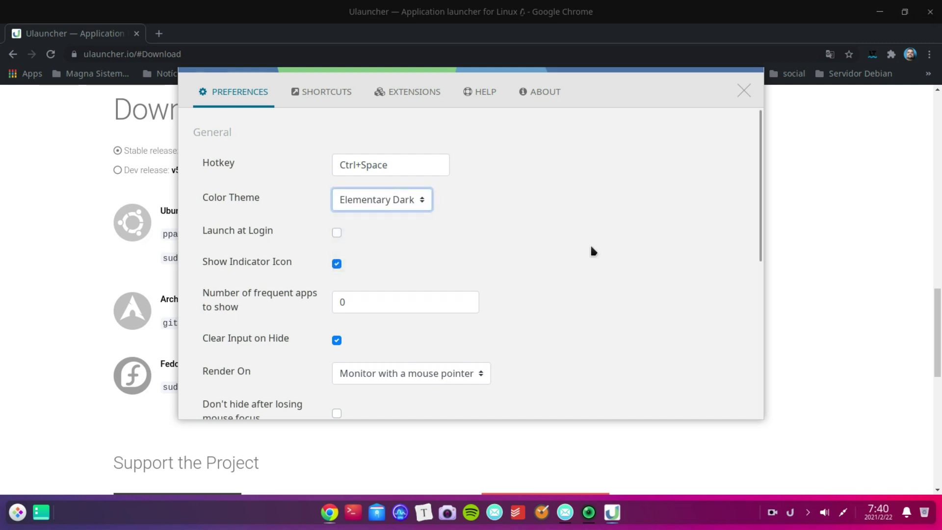
Call up the Ulauncher search bar with its hotkey, and close the preferences and Chrome.
key("ctrl+space")
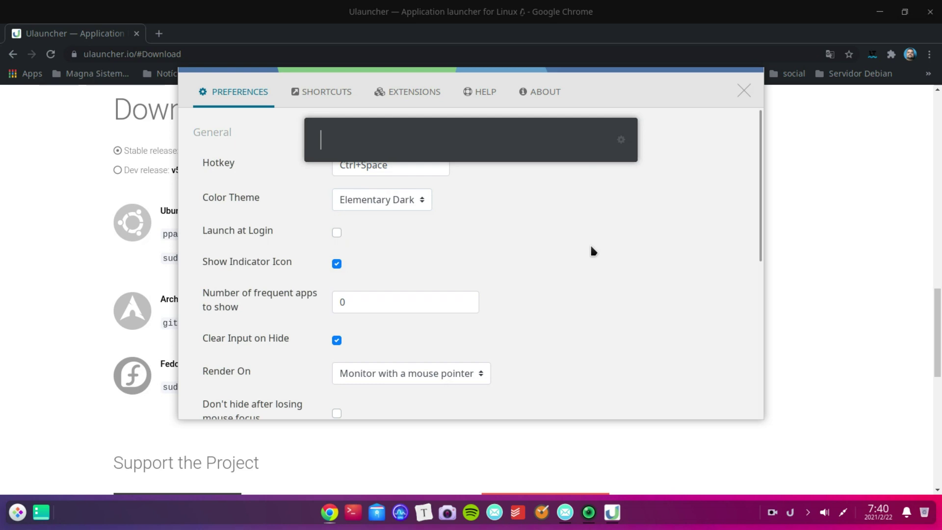
left_click(740, 90)
left_click(939, 8)
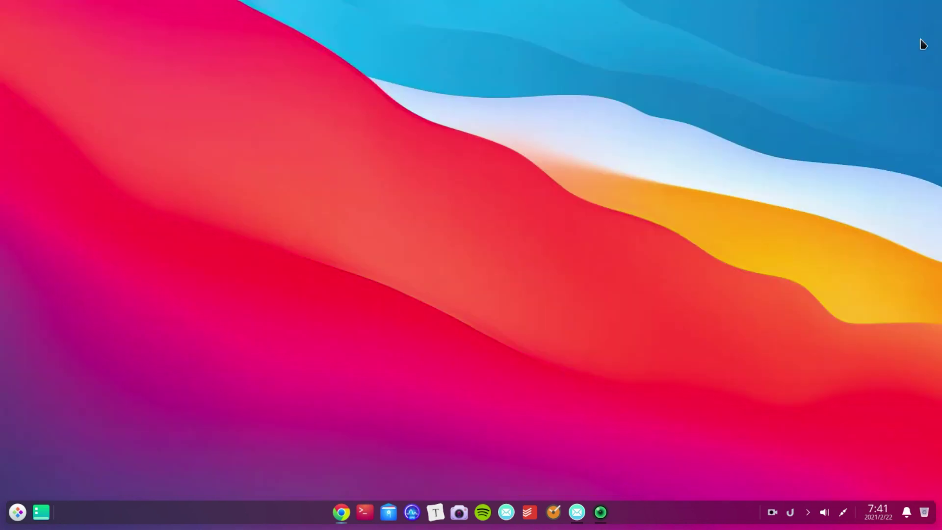
Bring up Ulauncher on the desktop and search for "terminal".
key("ctrl+space")
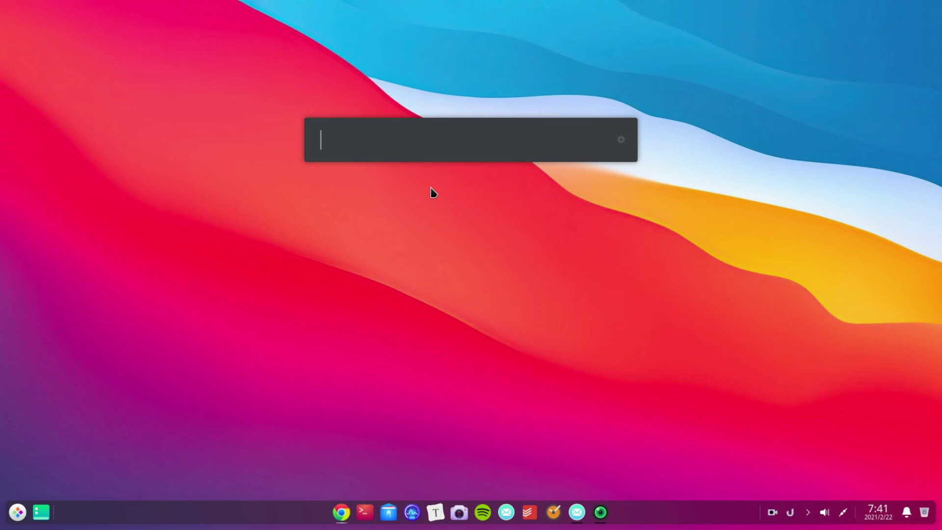
type("ternub")
key("BackSpace")
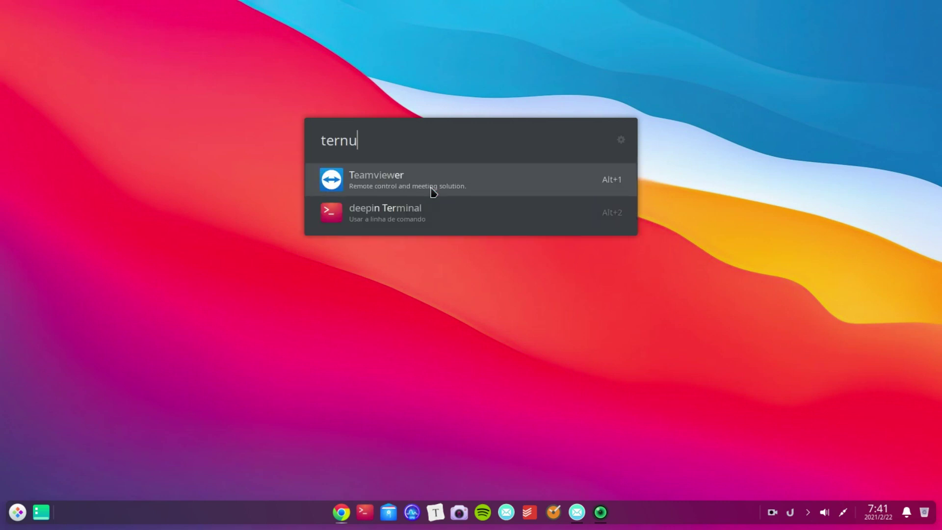
key("BackSpace")
key("BackSpace")
type("minal")
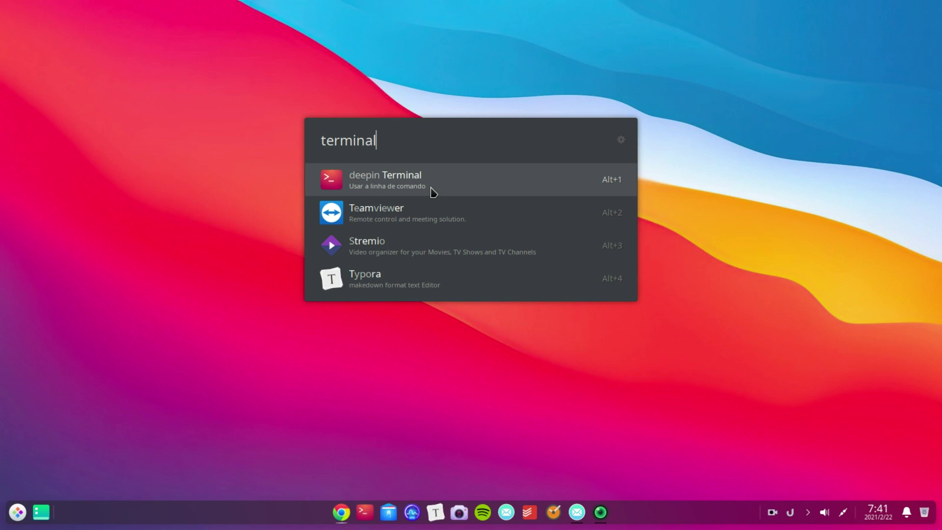
Clear the launcher query and search for "chrom".
key("BackSpace")
key("BackSpace")
key("BackSpace")
key("BackSpace")
key("BackSpace")
key("BackSpace")
key("BackSpace")
key("BackSpace")
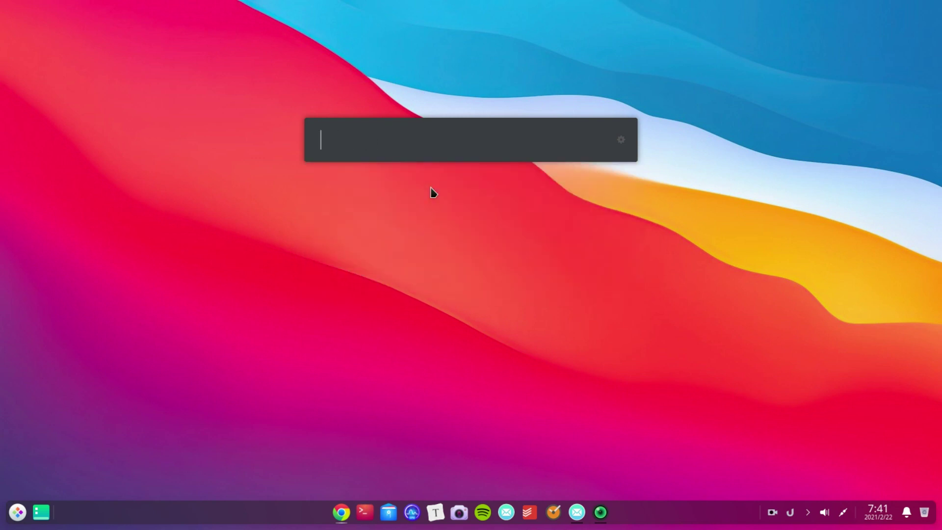
type("chrom")
Replace the launcher query with "goo".
key("BackSpace")
key("BackSpace")
key("BackSpace")
key("BackSpace")
key("BackSpace")
type("goo")
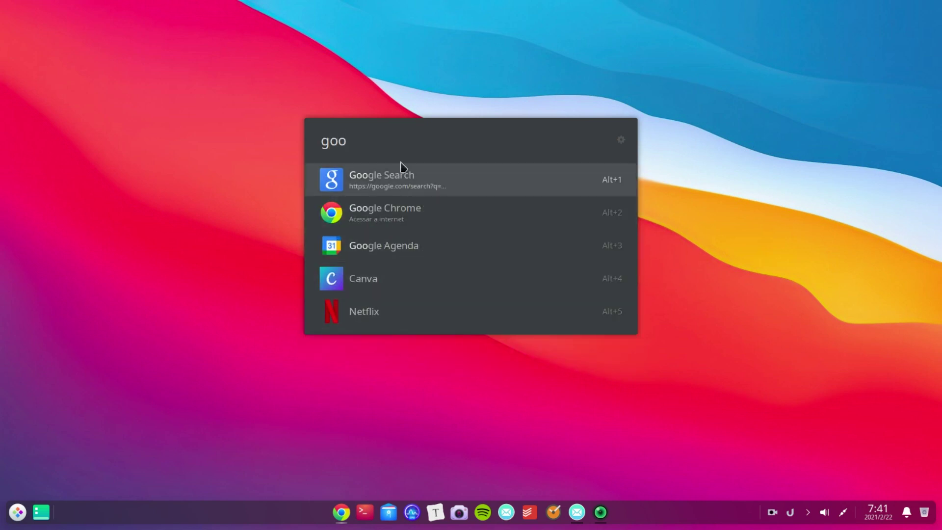
Search the launcher for "net", launch Netflix from it, and close the Netflix window.
key("BackSpace")
key("BackSpace")
key("BackSpace")
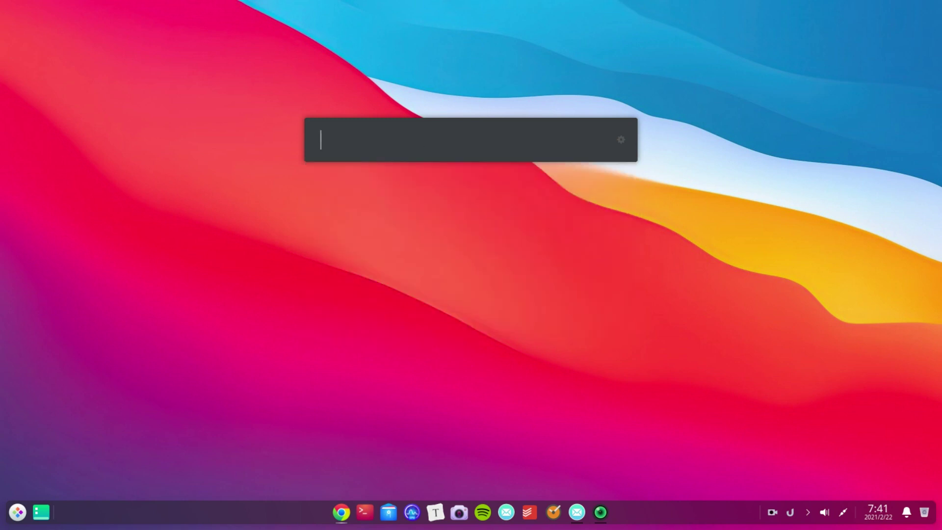
type("net")
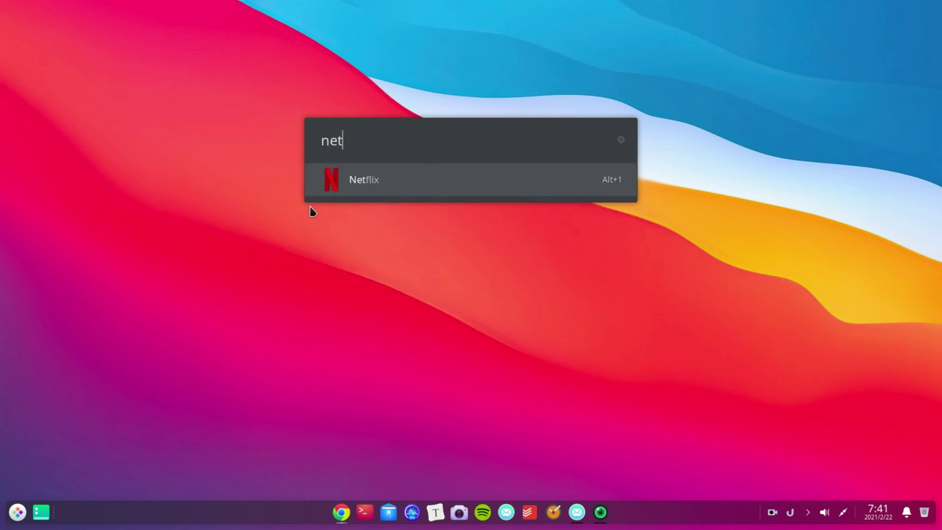
left_click(386, 177)
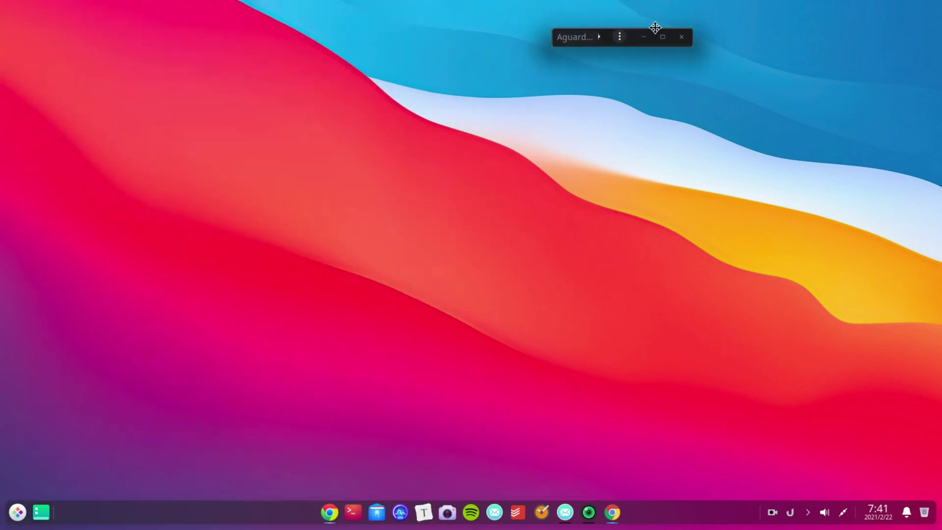
left_click_drag(656, 29, 421, 110)
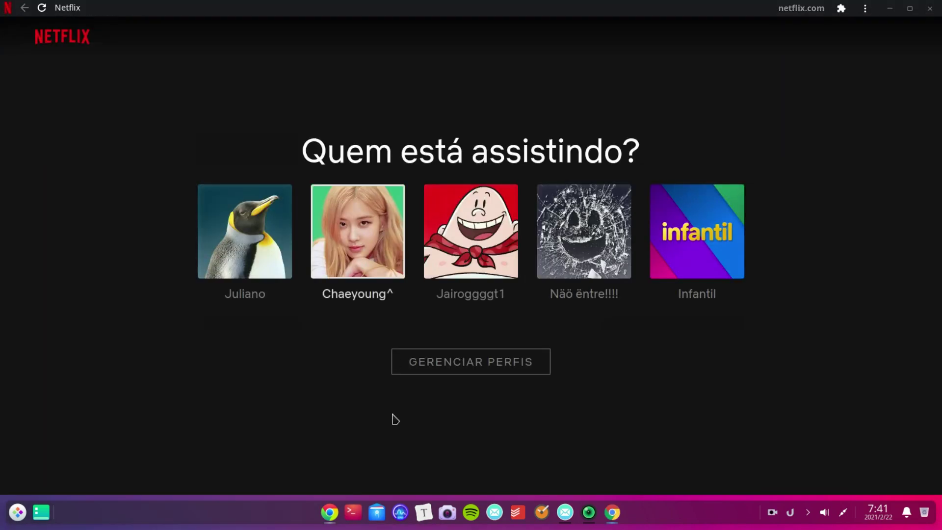
left_click(929, 8)
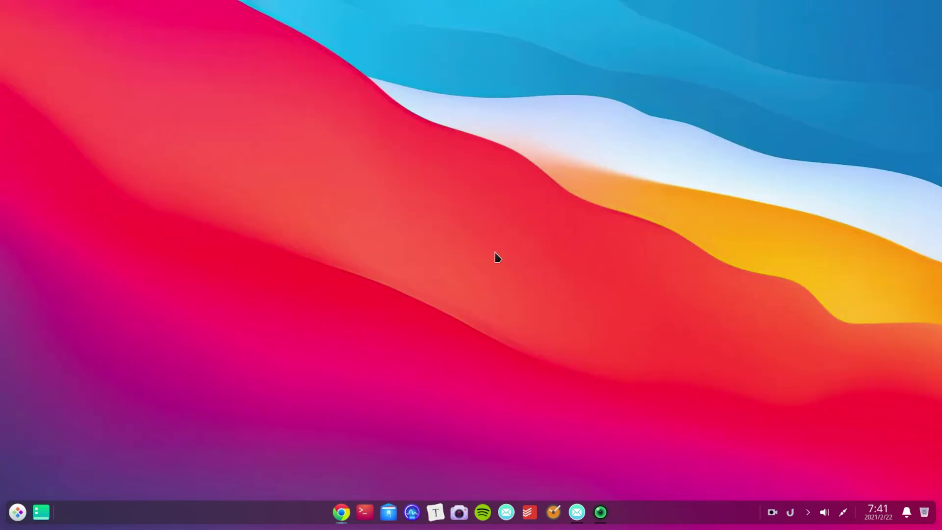
Run a Google search for "linux" from Ulauncher with the query "g linux", and close the browser.
key("ctrl+space")
type("g")
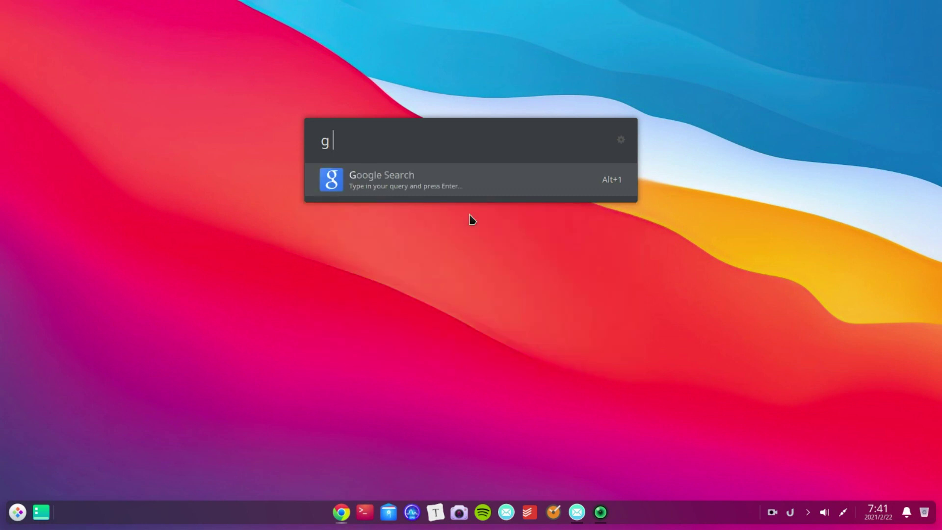
type(" linux")
key("Return")
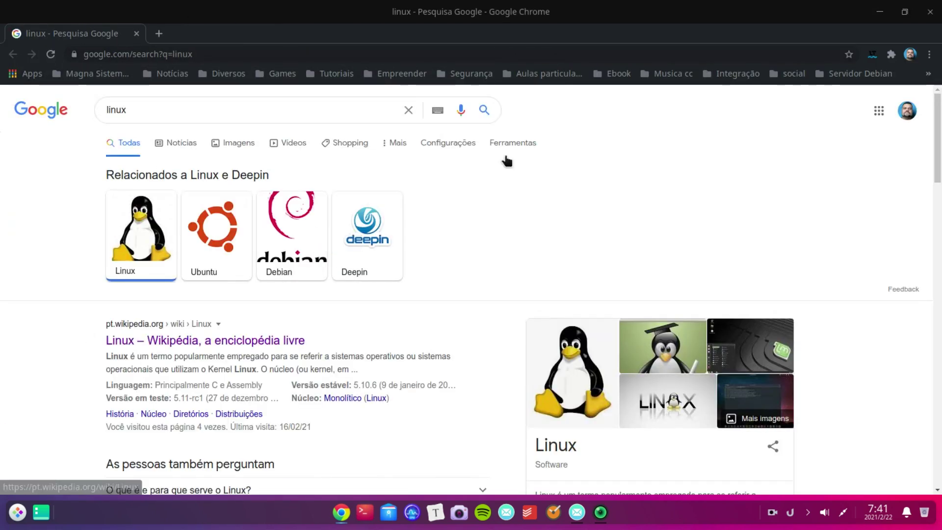
left_click(930, 14)
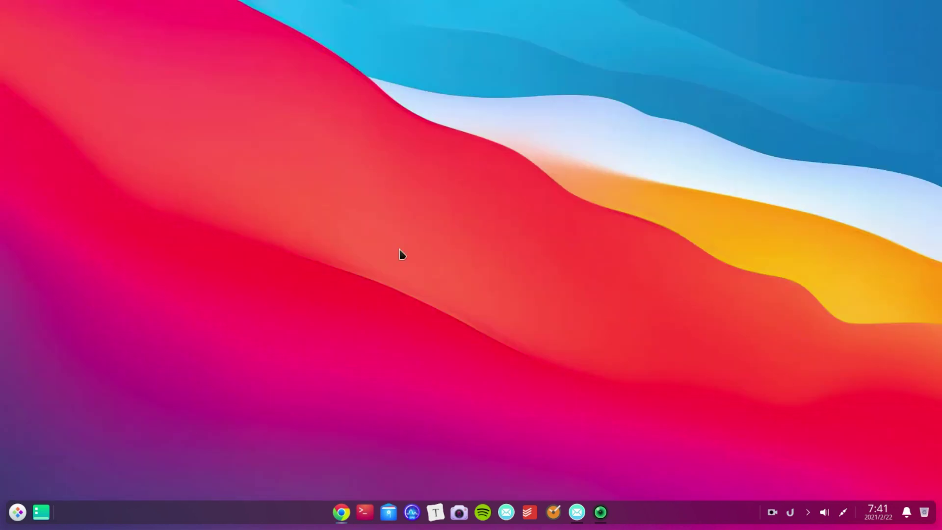
Query Ulauncher for "w linux", open the Google Search result, and close the browser.
key("ctrl+space")
type("w")
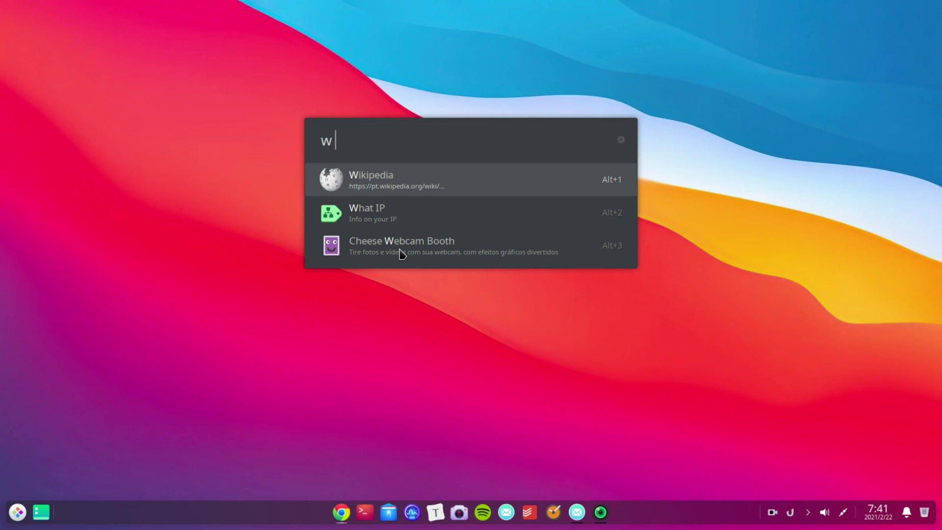
type(" linux")
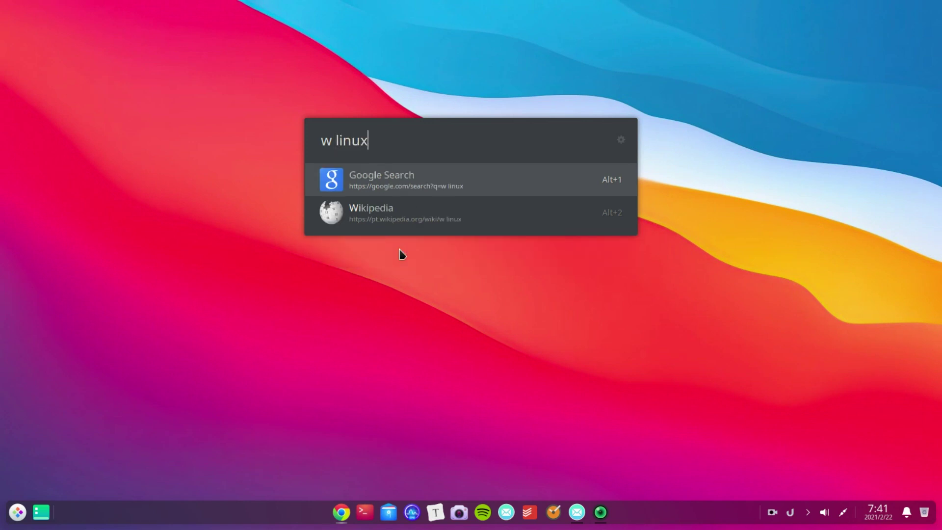
key("Return")
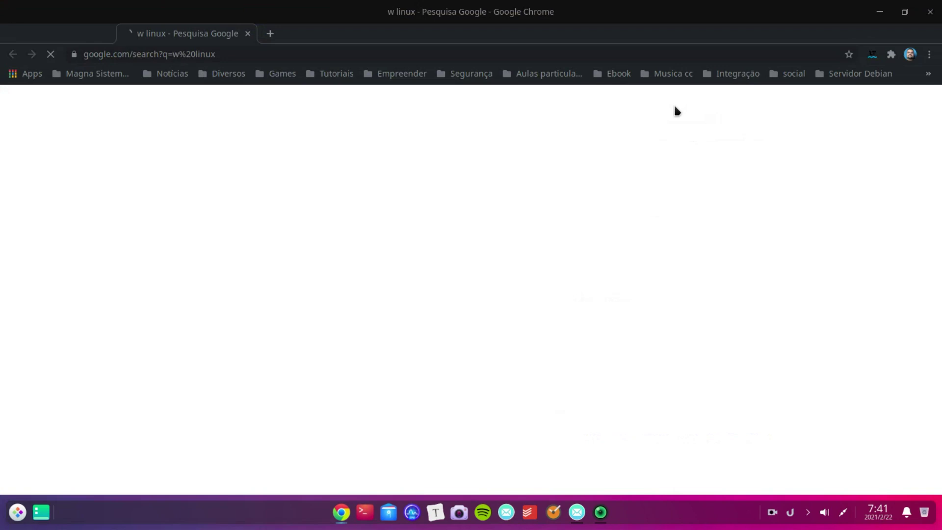
mouse_move(940, 3)
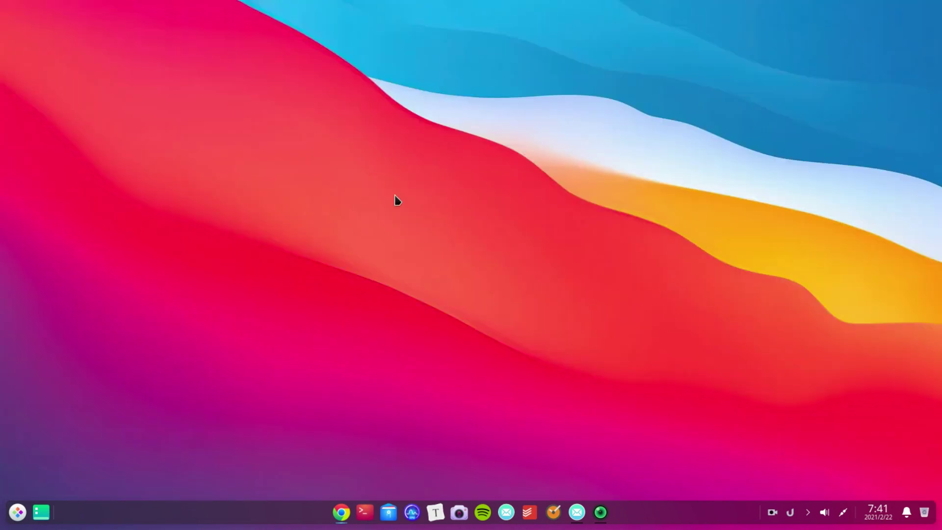
Query Ulauncher for "w linux" again, open the Wikipedia result instead, and close the browser.
key("ctrl+space")
type("w ")
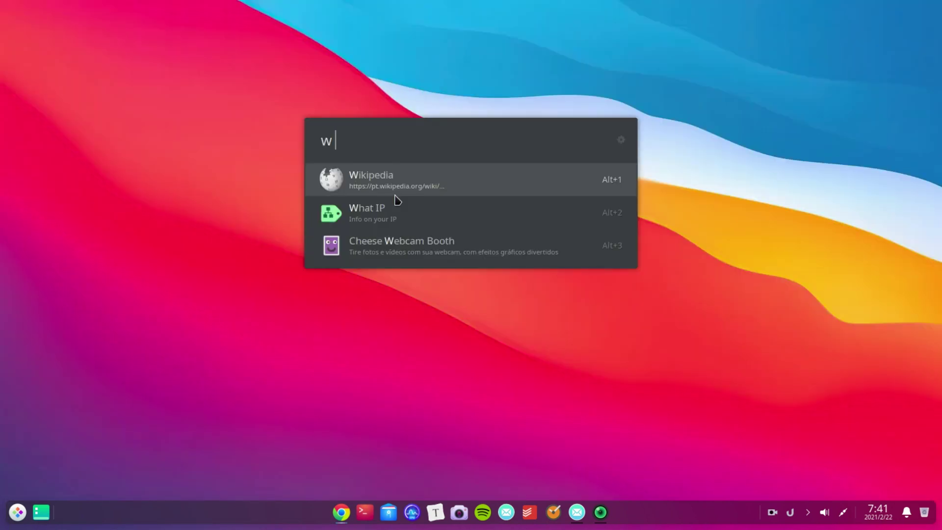
type("linux")
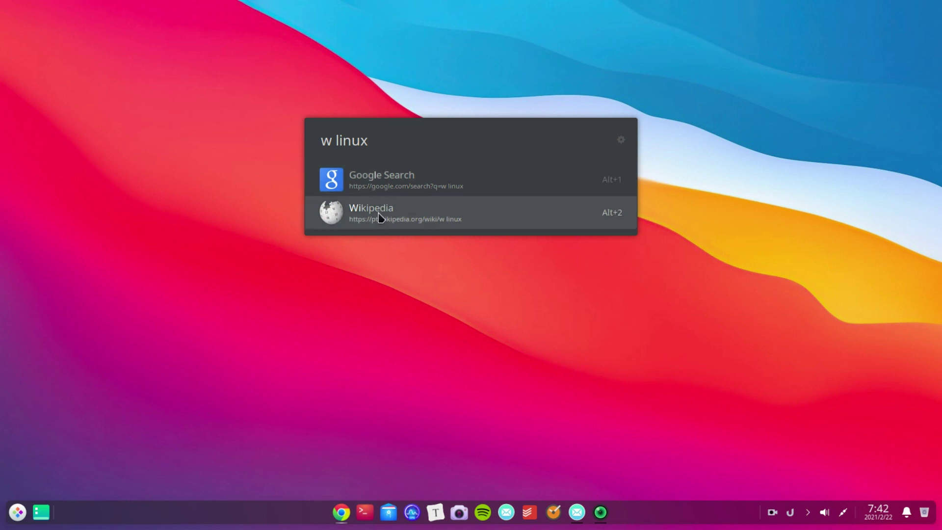
left_click(380, 216)
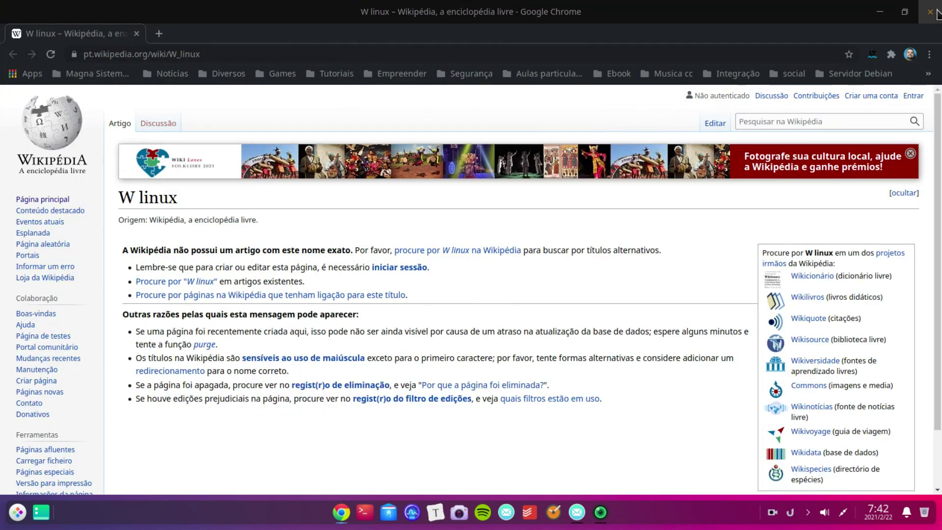
left_click(930, 12)
Open the Ulauncher preferences, review the configured search shortcuts, and return to the general settings.
key("ctrl+space")
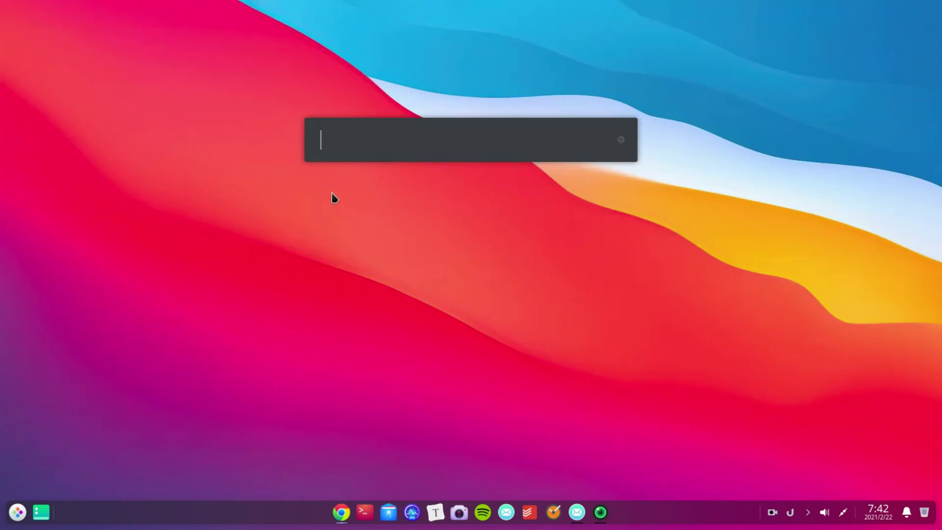
key("Escape")
key("ctrl+space")
left_click(622, 141)
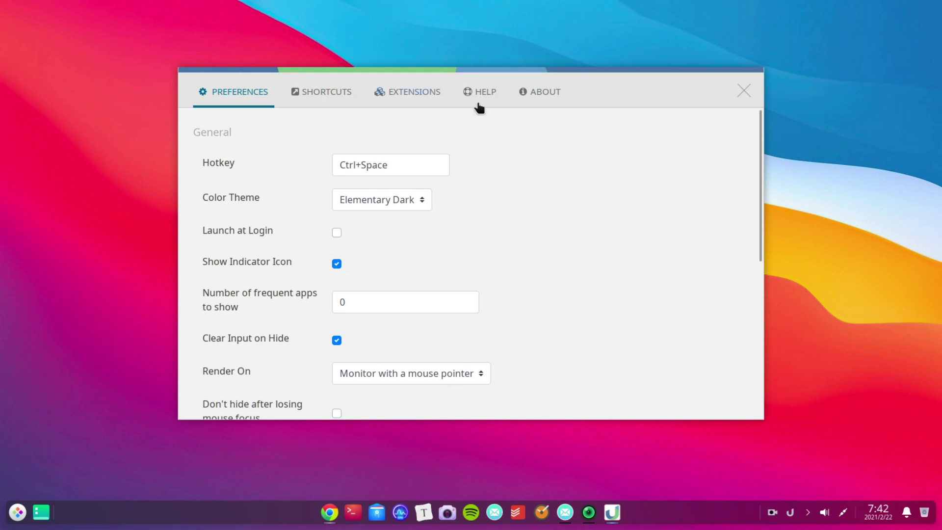
left_click(326, 98)
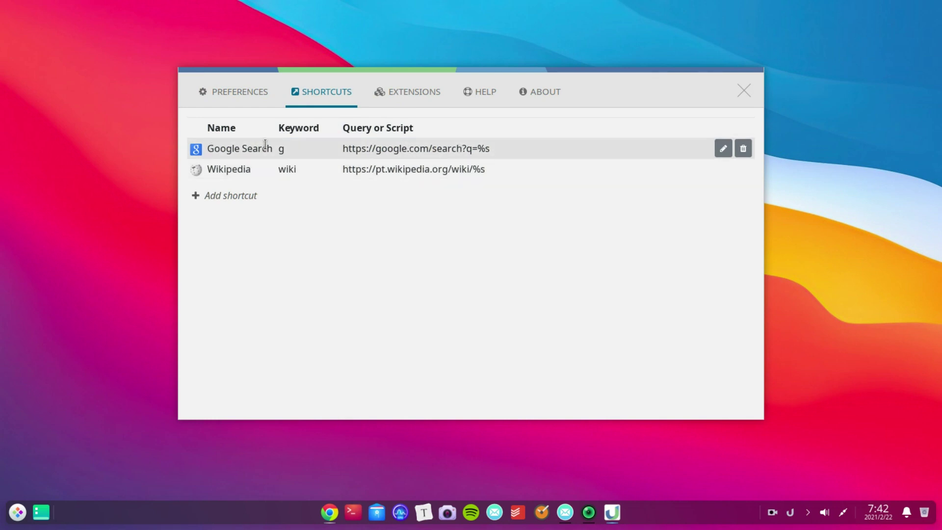
left_click(246, 98)
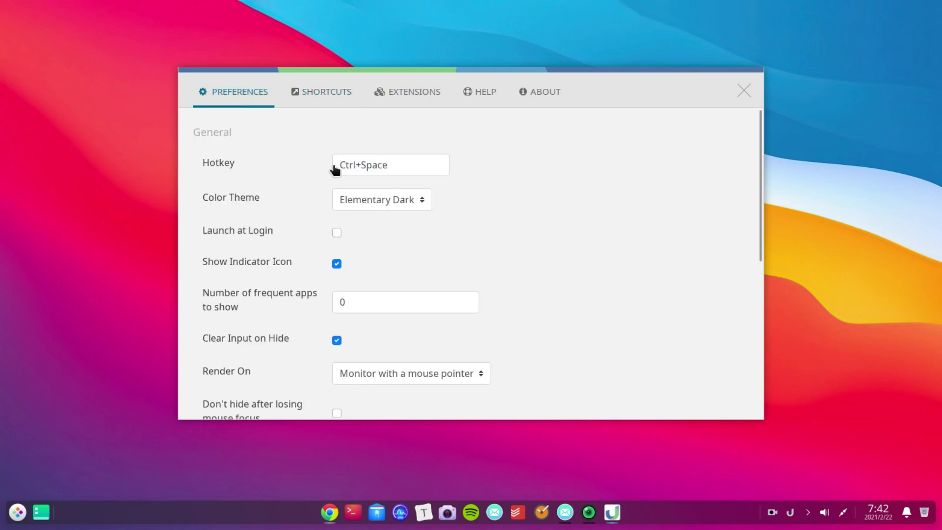
Switch Ulauncher's color theme to Ubuntu and preview it with the launcher query "linux".
left_click(367, 199)
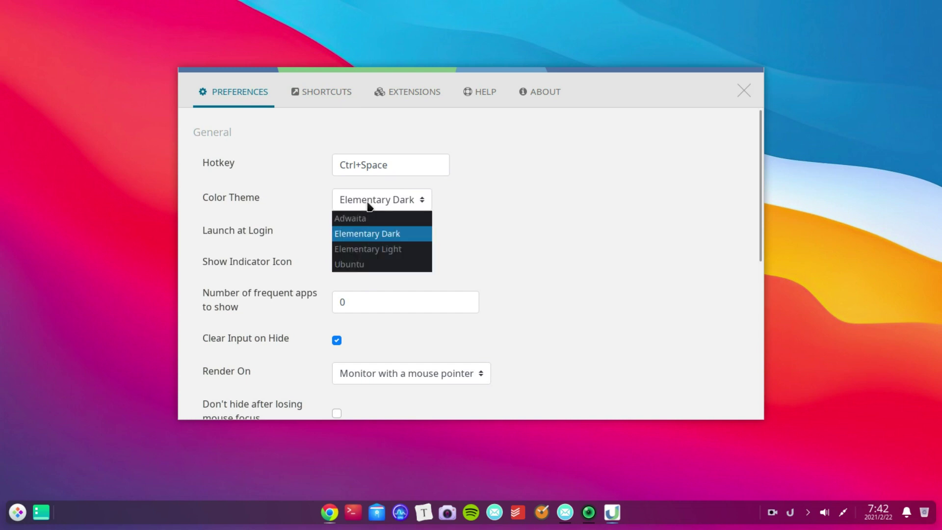
left_click(351, 265)
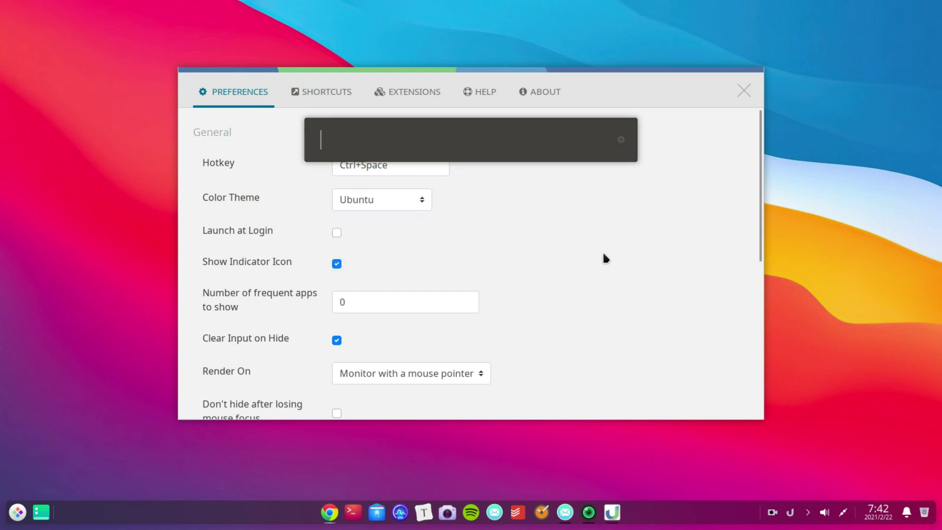
key("ctrl+space")
type("lk")
key("BackSpace")
key("BackSpace")
type("linux")
key("Escape")
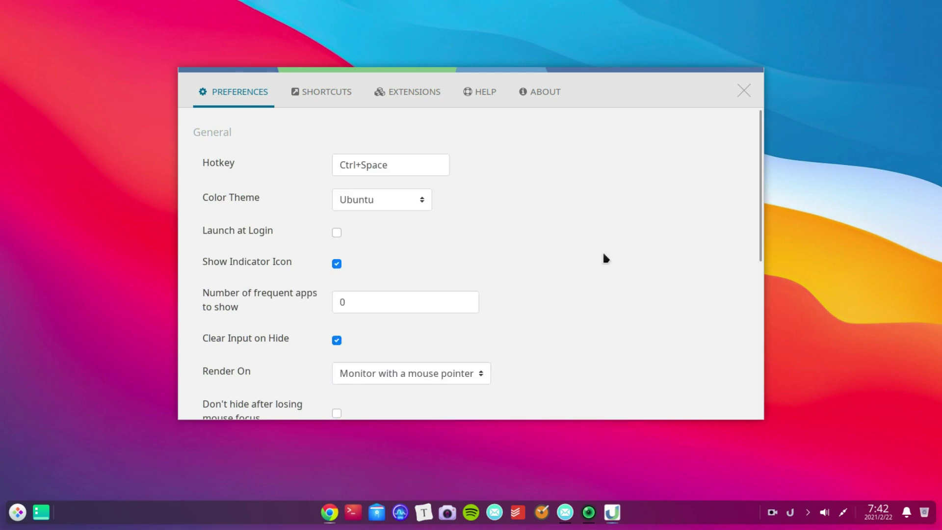
Set Ulauncher's color theme to Elementary Dark and check it with the launcher query "lin".
left_click(403, 200)
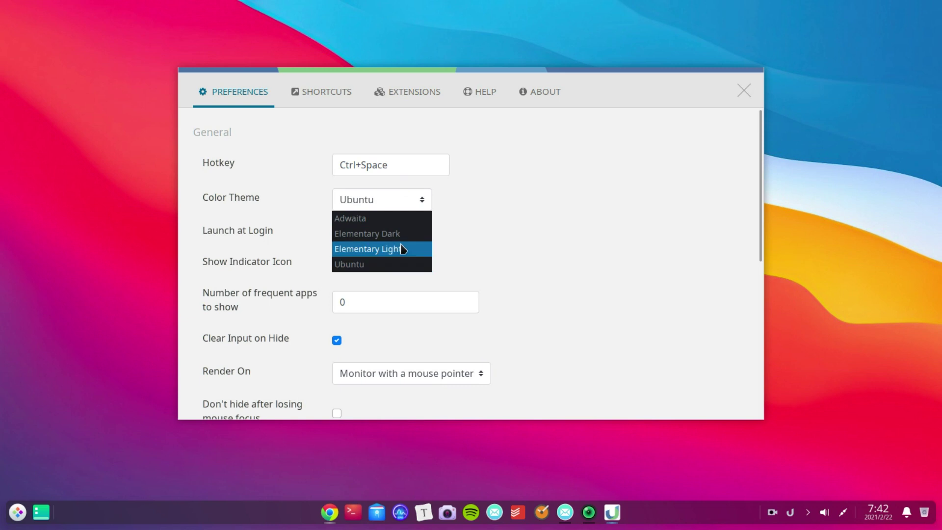
left_click(383, 233)
key("ctrl+space")
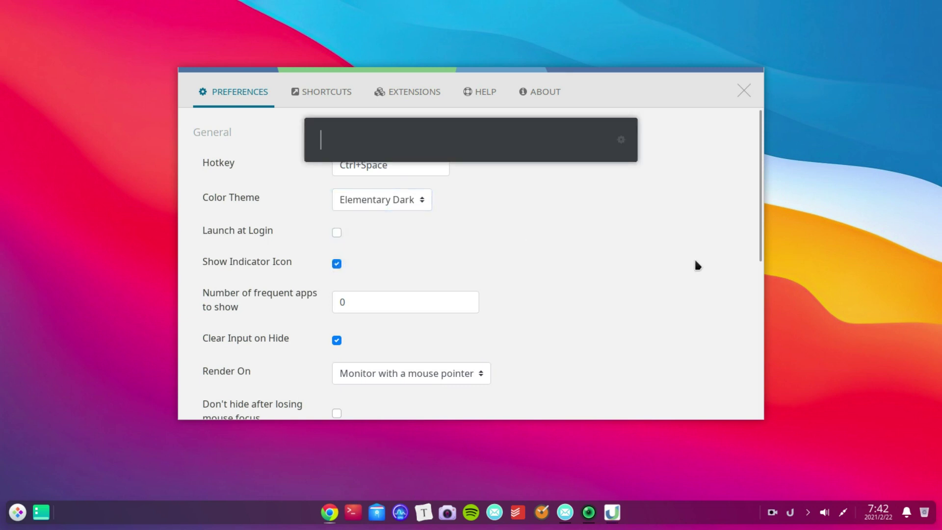
type("lin")
key("Escape")
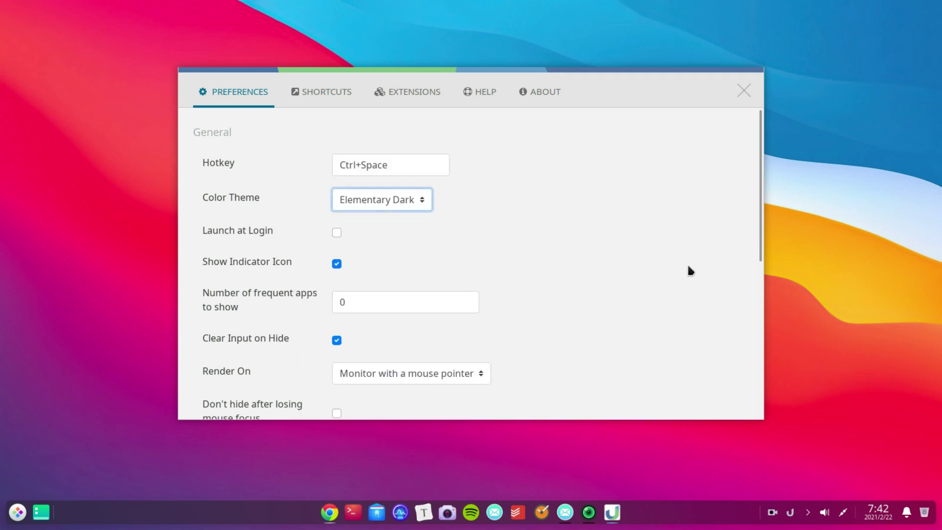
Look through the remaining general and advanced Ulauncher preferences, including the blacklisted app directories, and close the preferences window.
scroll(528, 348, "down", 10)
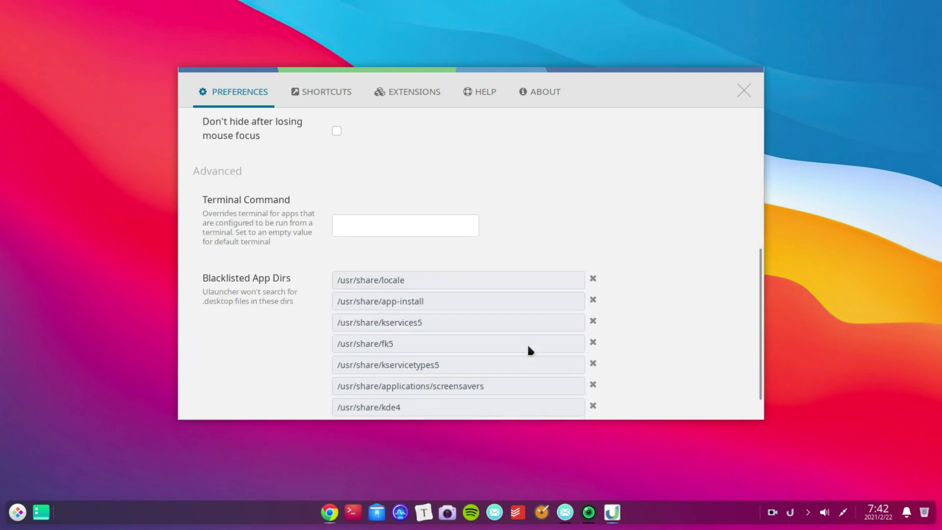
scroll(528, 347, "up", 5)
scroll(528, 347, "up", 5)
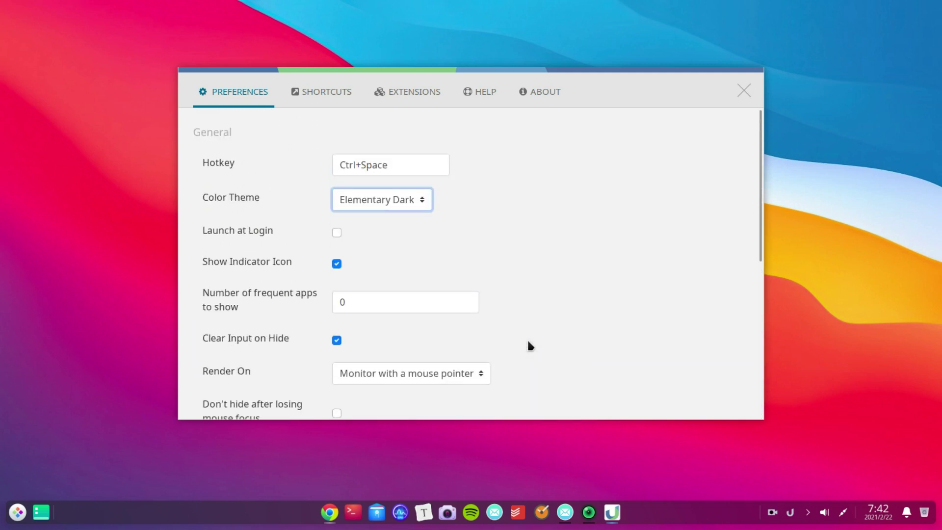
left_click(733, 105)
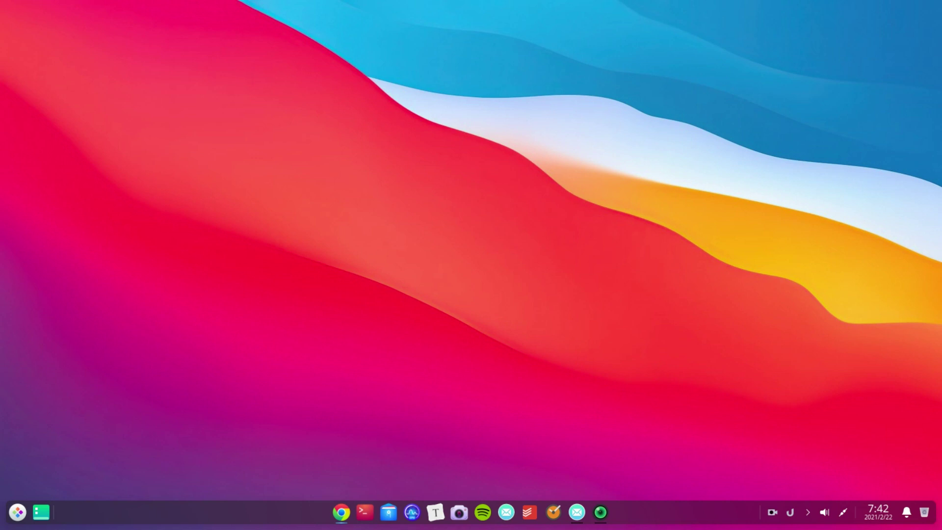
Look over the Deepin application menu and its list of all application categories, and close the menu.
left_click(18, 512)
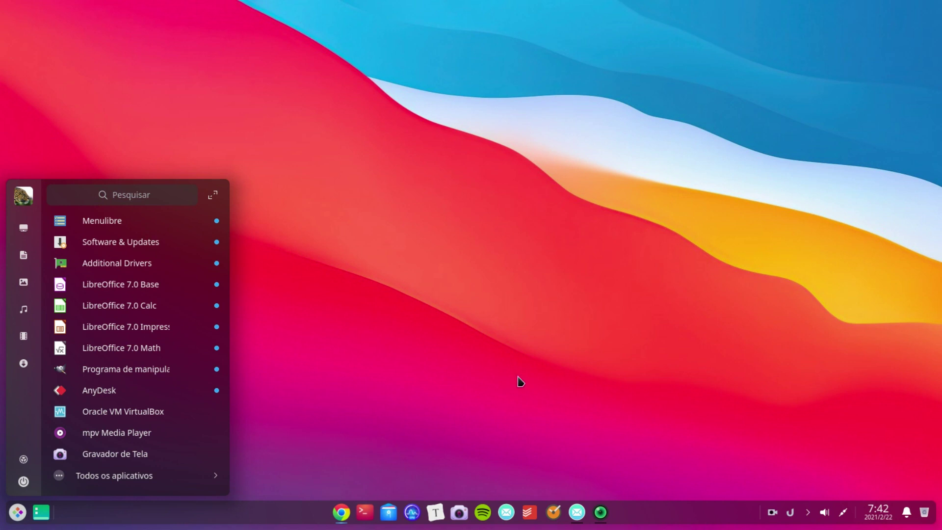
left_click(149, 483)
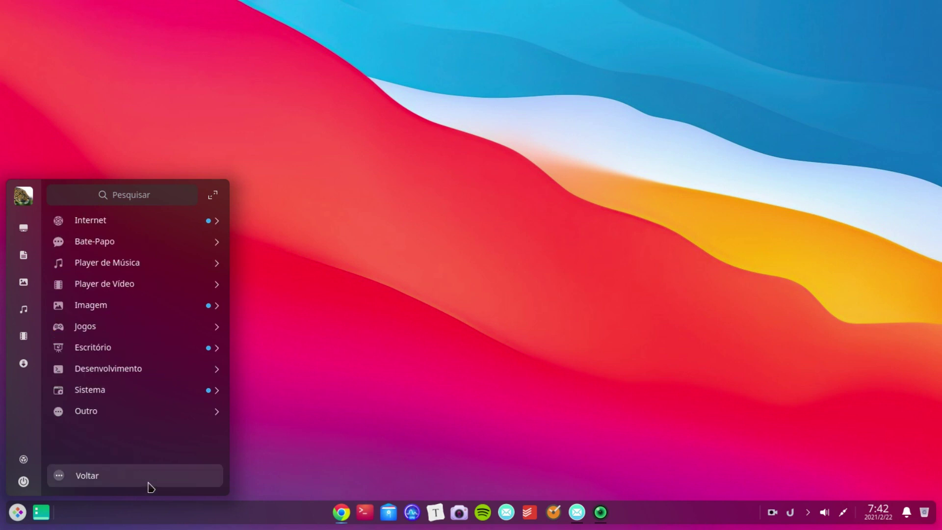
left_click(149, 487)
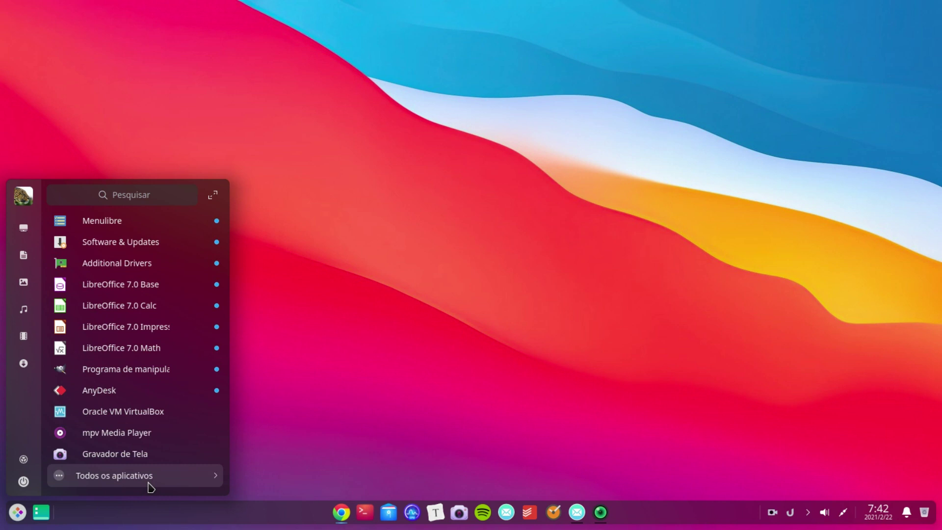
left_click(527, 360)
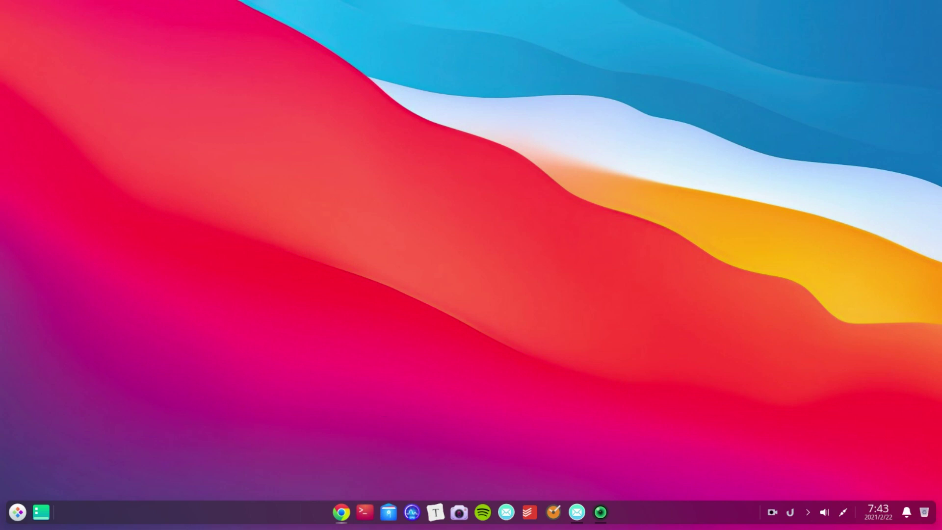
Switch to Google Chrome and open the website certificacoes.net.br.
left_click(341, 512)
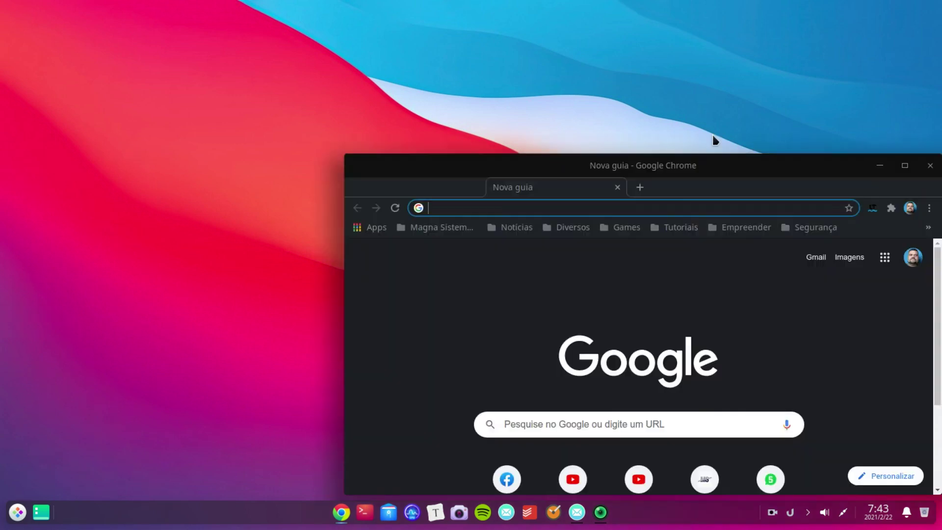
type("certificacoes.net.br")
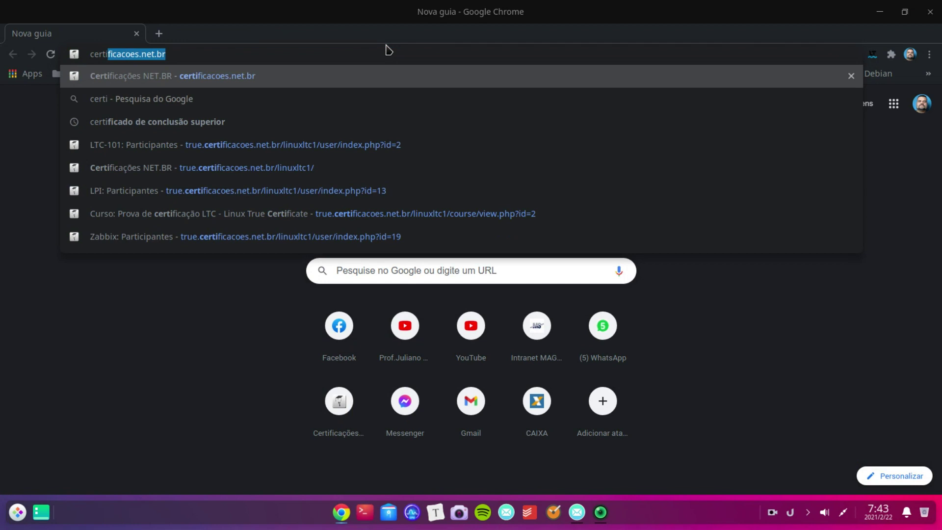
key("Return")
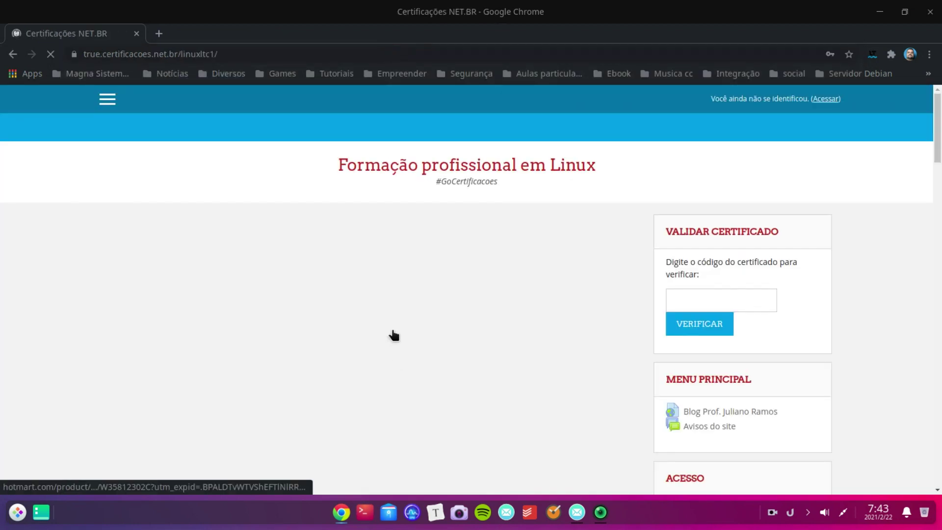
Browse the Certificações NET.BR page to its enrollment link, open the Hotmart course package page, and close the browser.
scroll(394, 335, "down", 15)
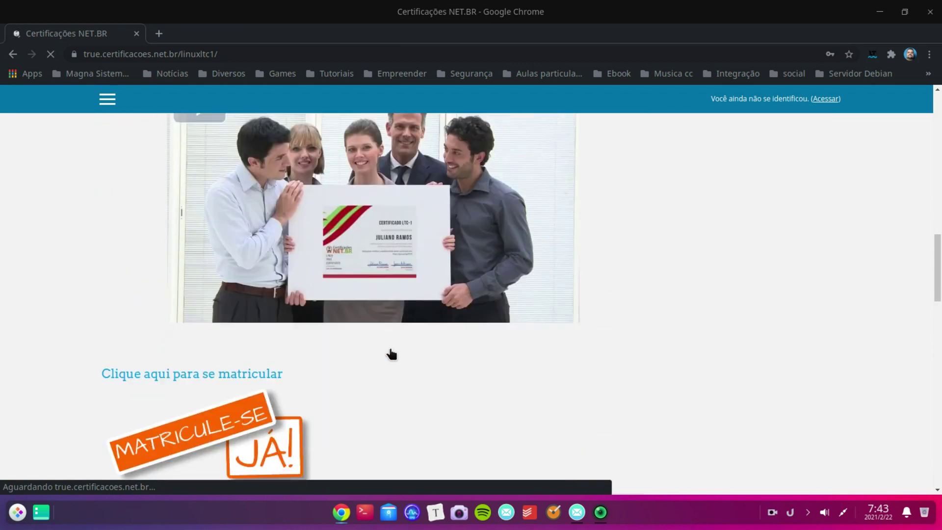
scroll(391, 355, "down", 5)
scroll(390, 353, "up", 3)
left_click(191, 358)
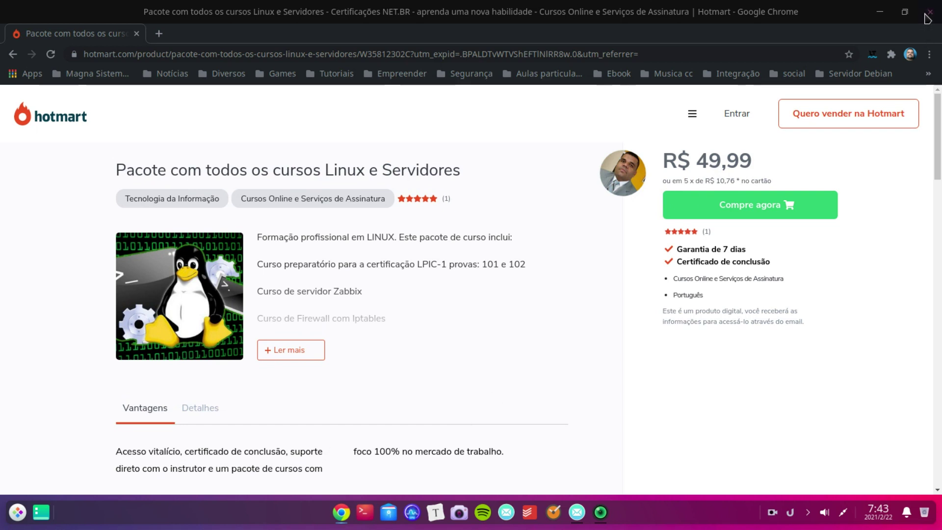
left_click(939, 18)
left_click(601, 512)
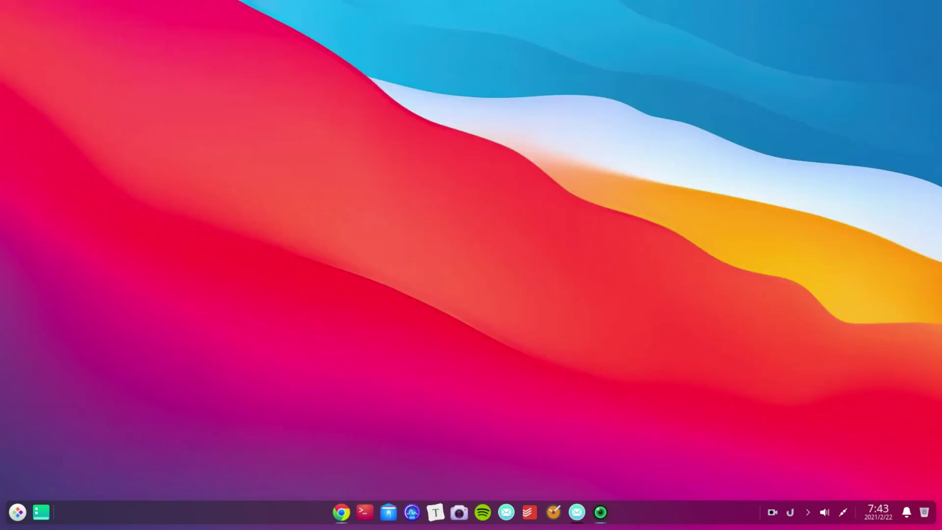